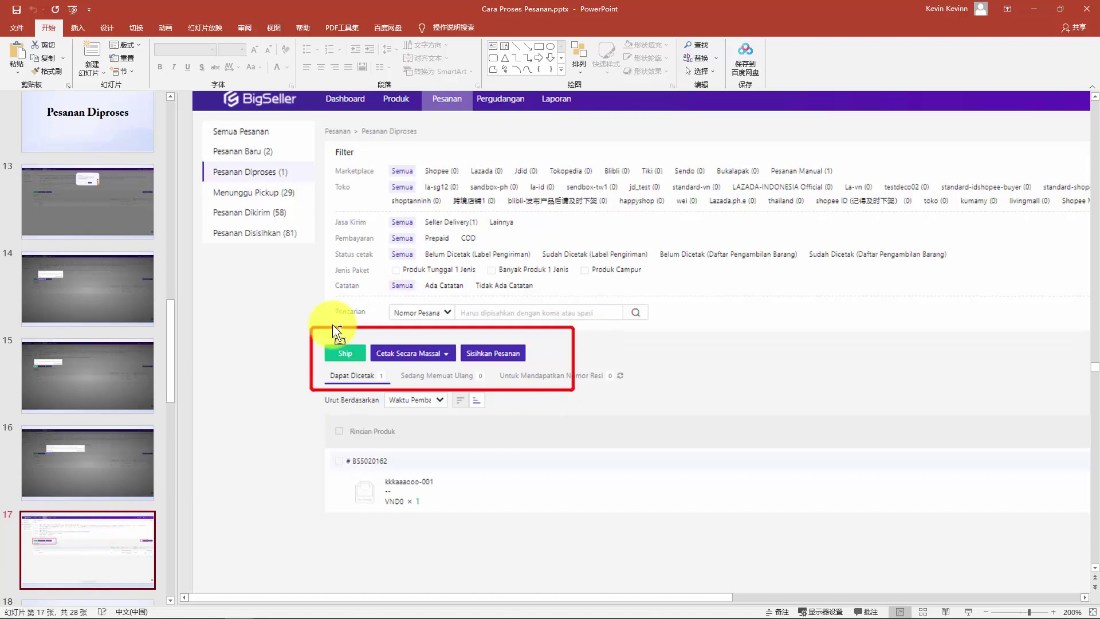
Go through the Menunggu Pickup title slide to slide 19 and examine its Panduan Operasi note up close
scroll(130, 414, "down", 4)
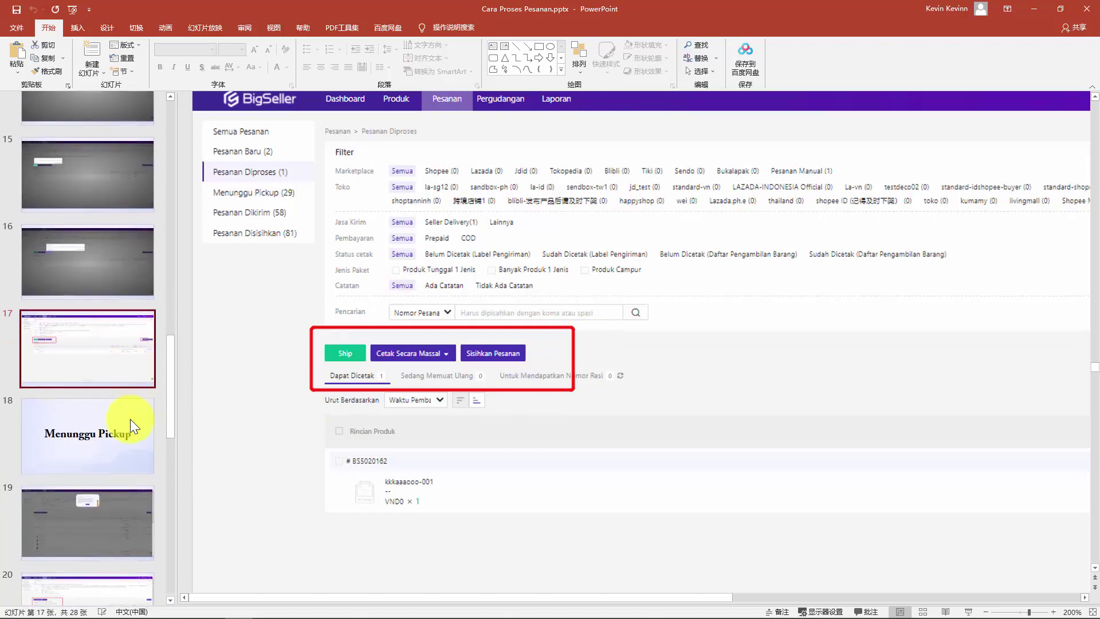
left_click(95, 380)
scroll(481, 425, "down", 10)
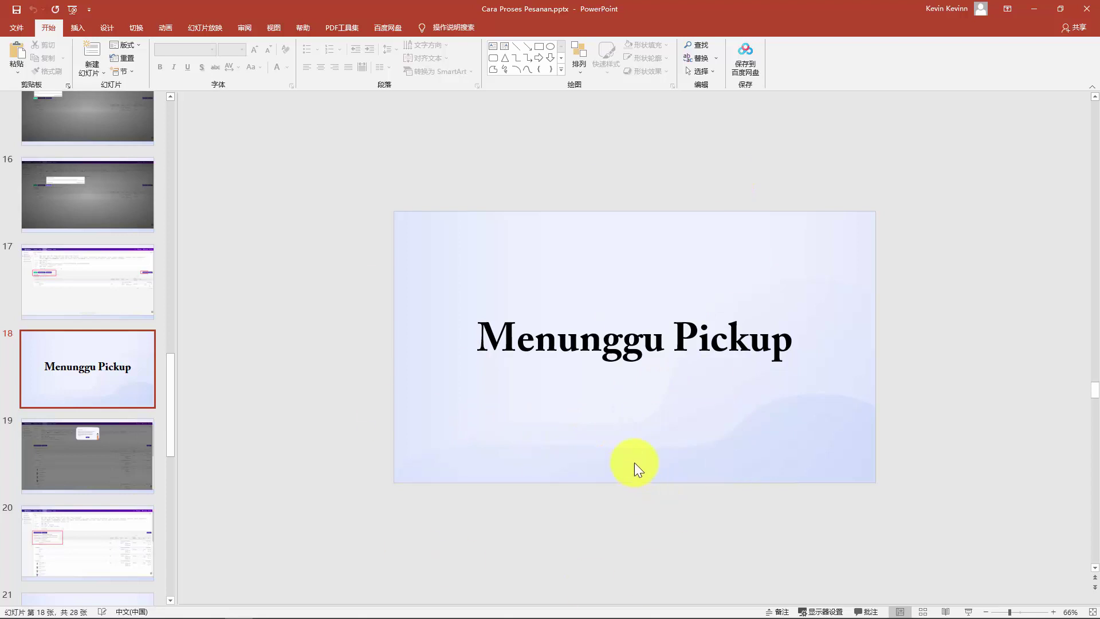
left_click(80, 441)
scroll(688, 373, "up", 10)
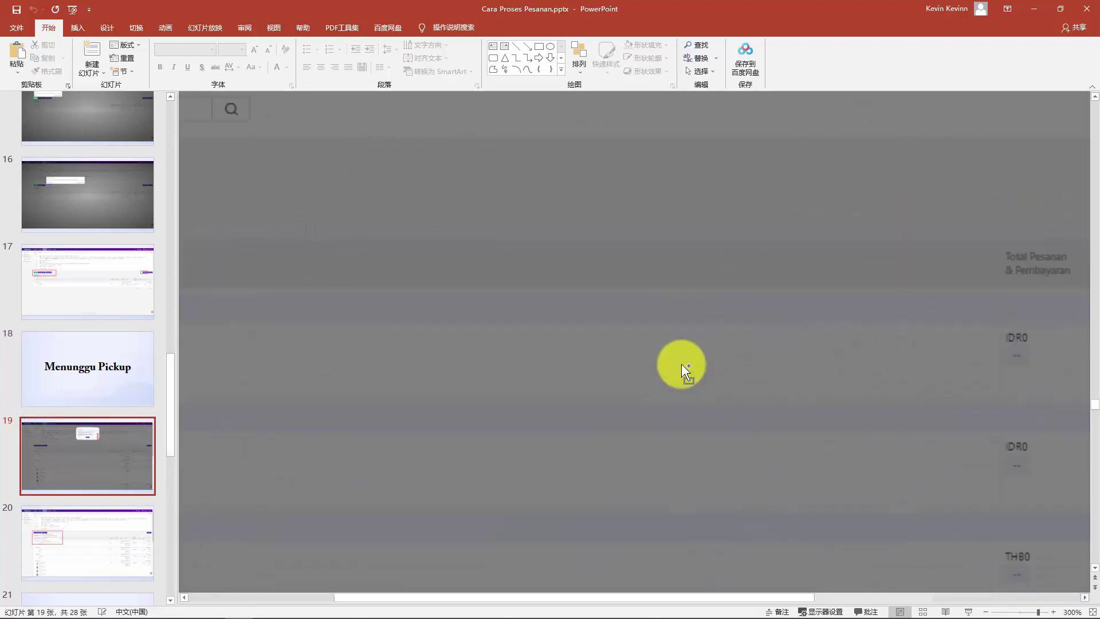
scroll(682, 399, "up", 2)
scroll(682, 400, "up", 1)
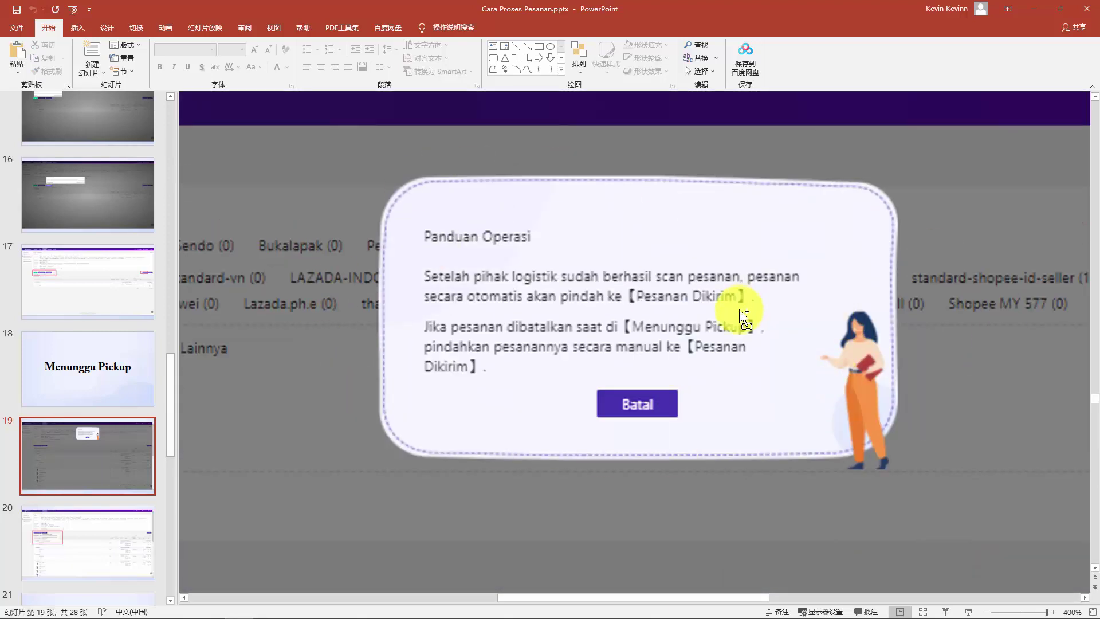
scroll(743, 314, "down", 3)
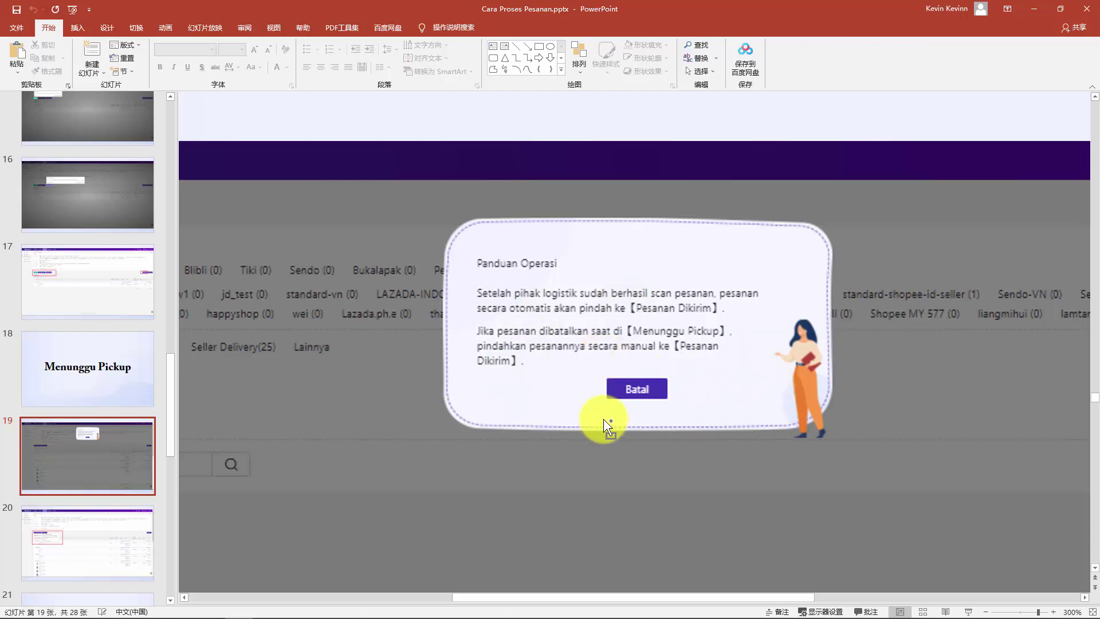
scroll(606, 422, "down", 5, "ctrl")
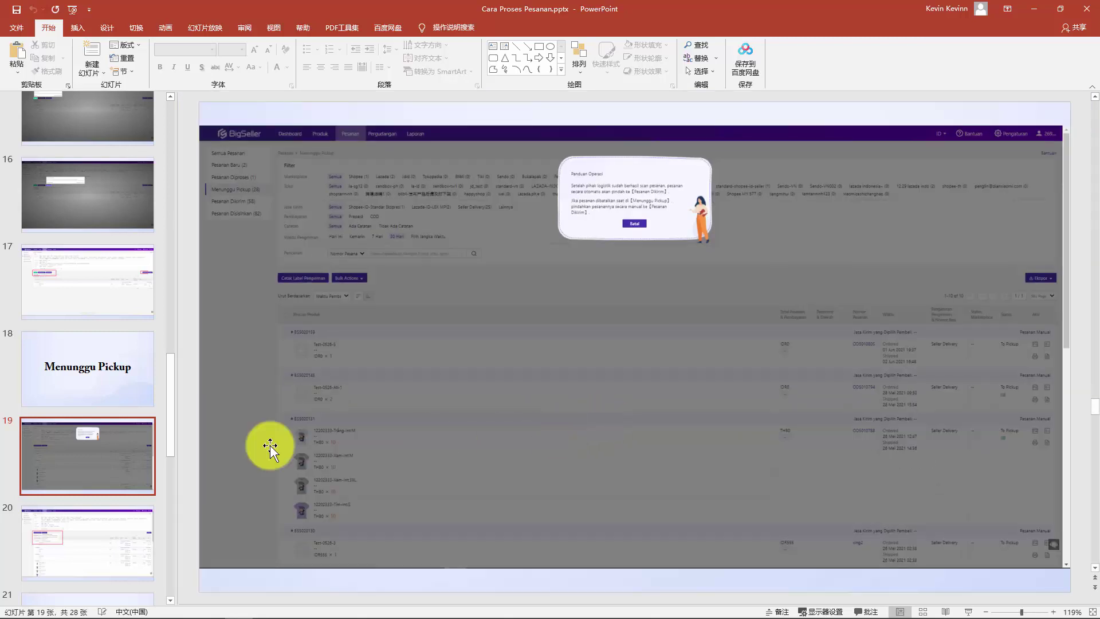
Open slide 20 and examine the red-framed Cetak Label Pengiriman and Bulk Actions options up close
scroll(111, 437, "down", 1)
left_click(105, 439)
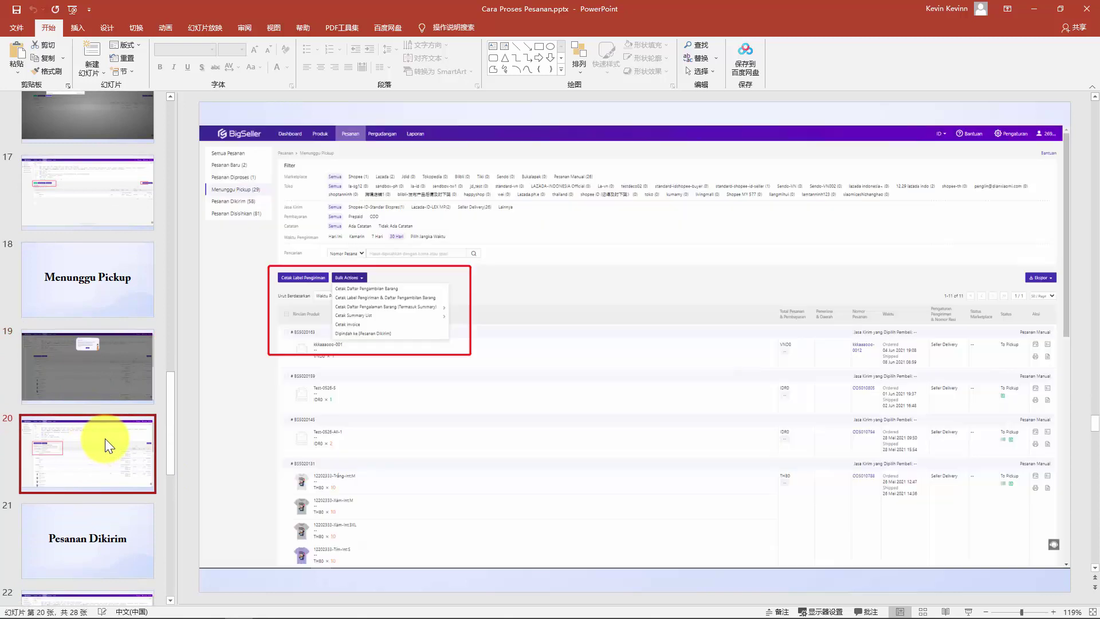
scroll(289, 324, "up", 1, "ctrl")
scroll(290, 324, "up", 8, "ctrl")
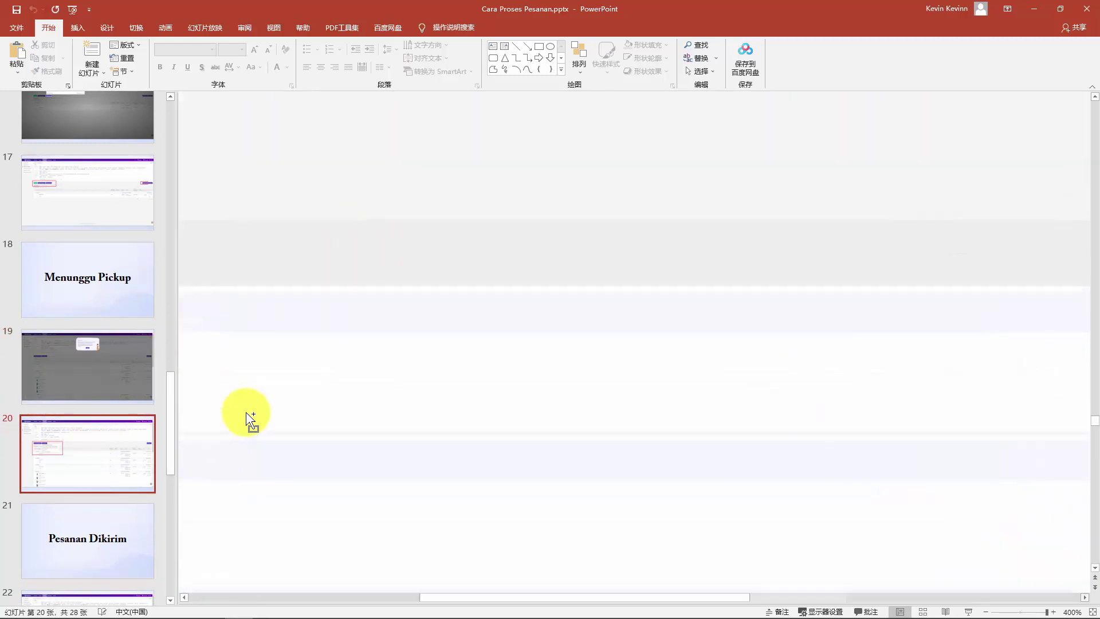
left_click(368, 596)
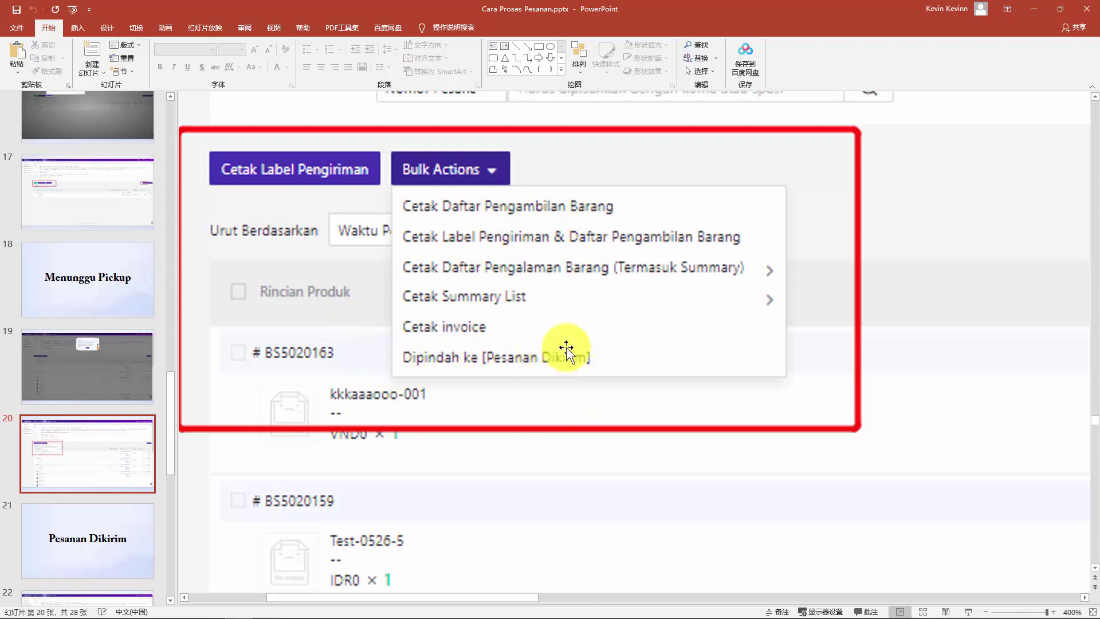
scroll(560, 324, "down", 5)
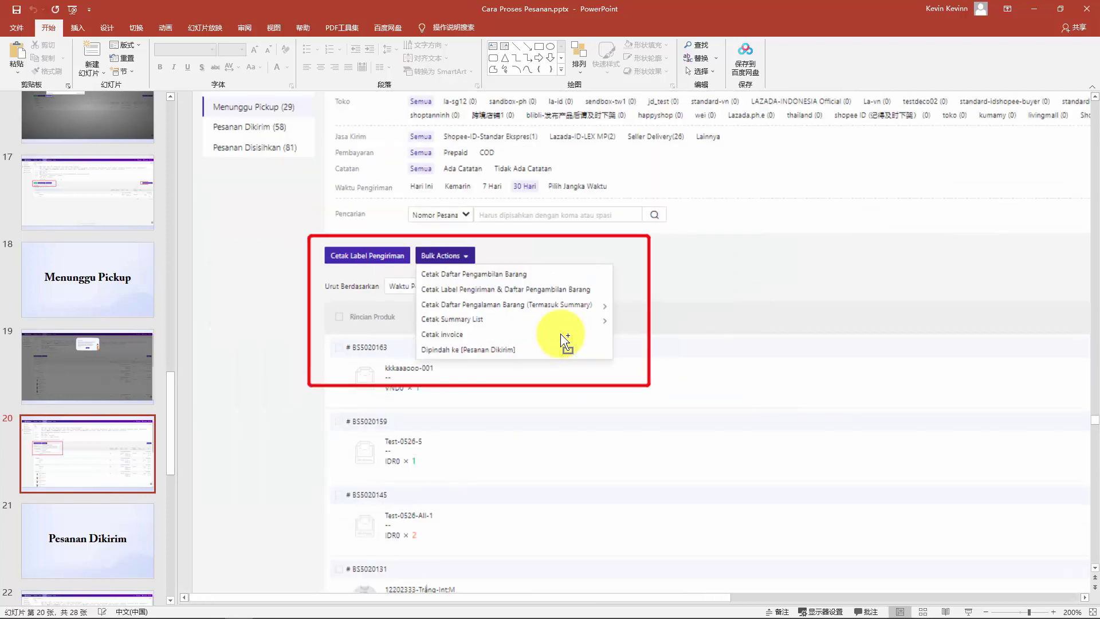
scroll(132, 416, "down", 3)
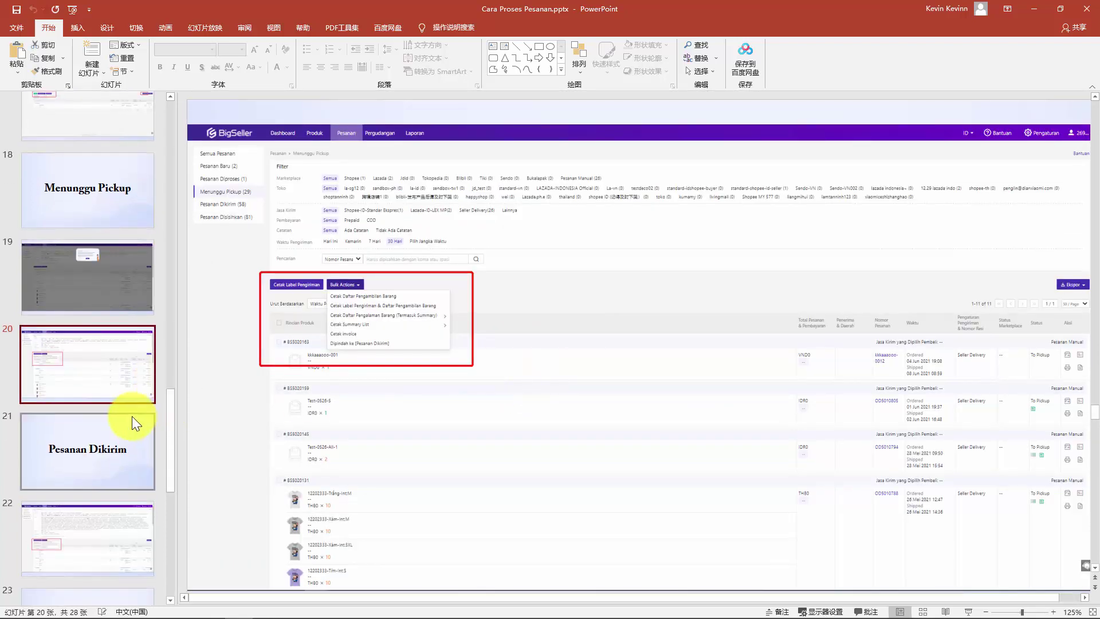
Go through the Pesanan Dikirim title slide to slide 22 and examine its framed Bulk Actions options
left_click(123, 406)
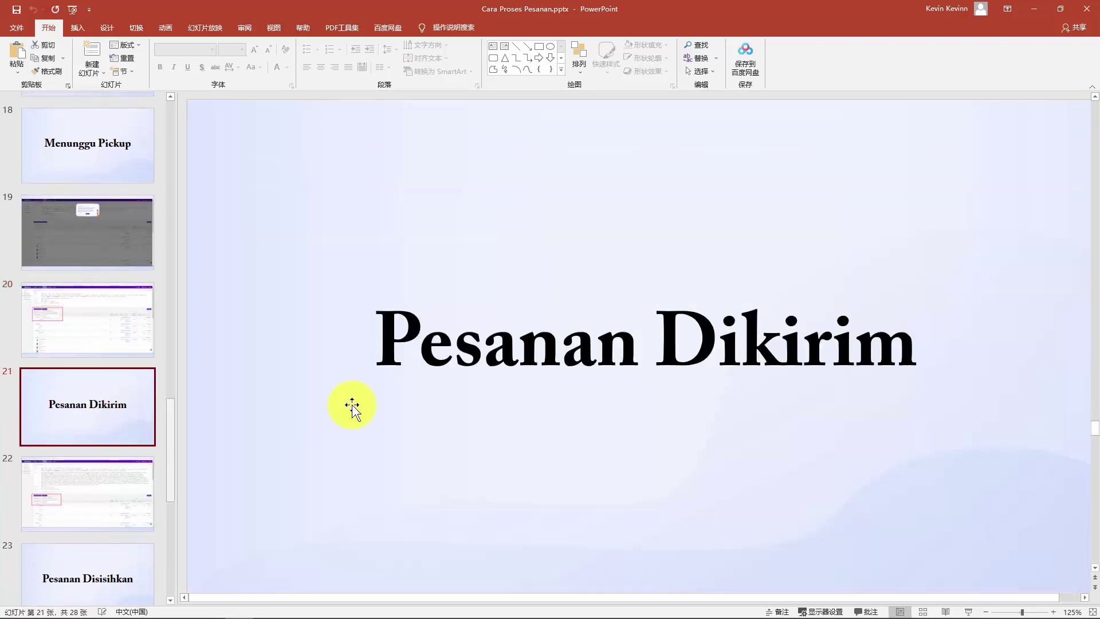
scroll(510, 375, "down", 2)
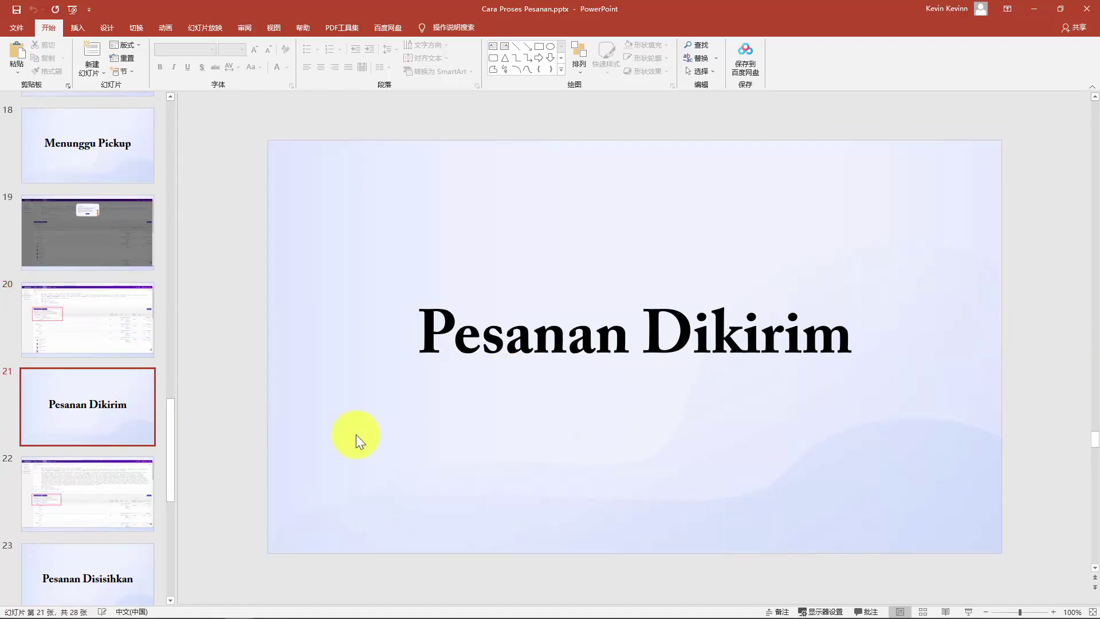
left_click(119, 493)
scroll(581, 395, "up", 2)
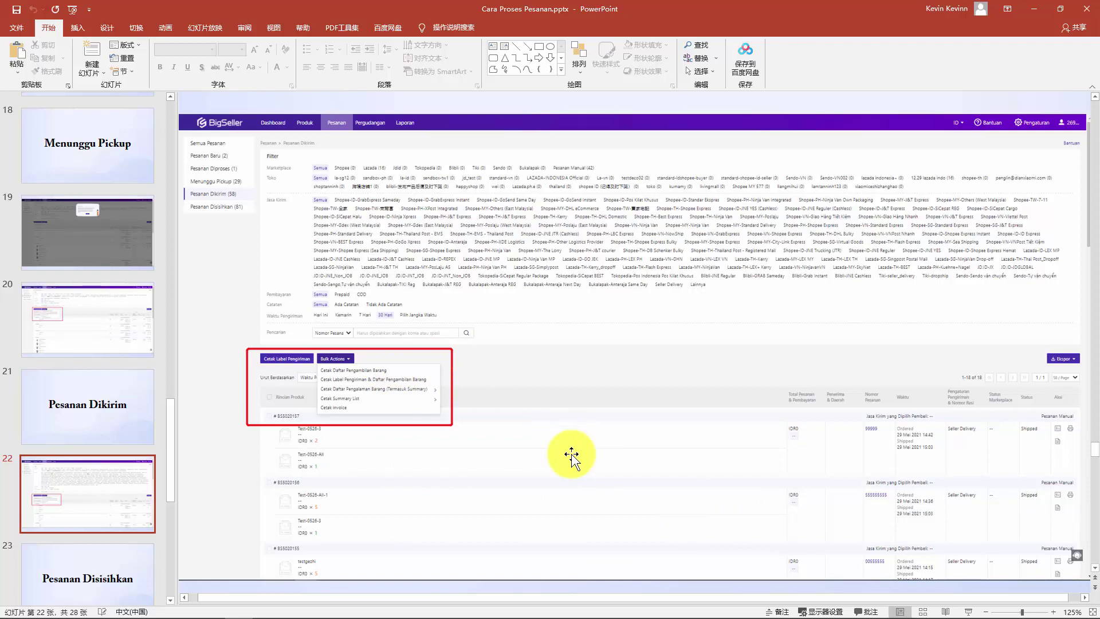
scroll(571, 452, "up", 5, "ctrl")
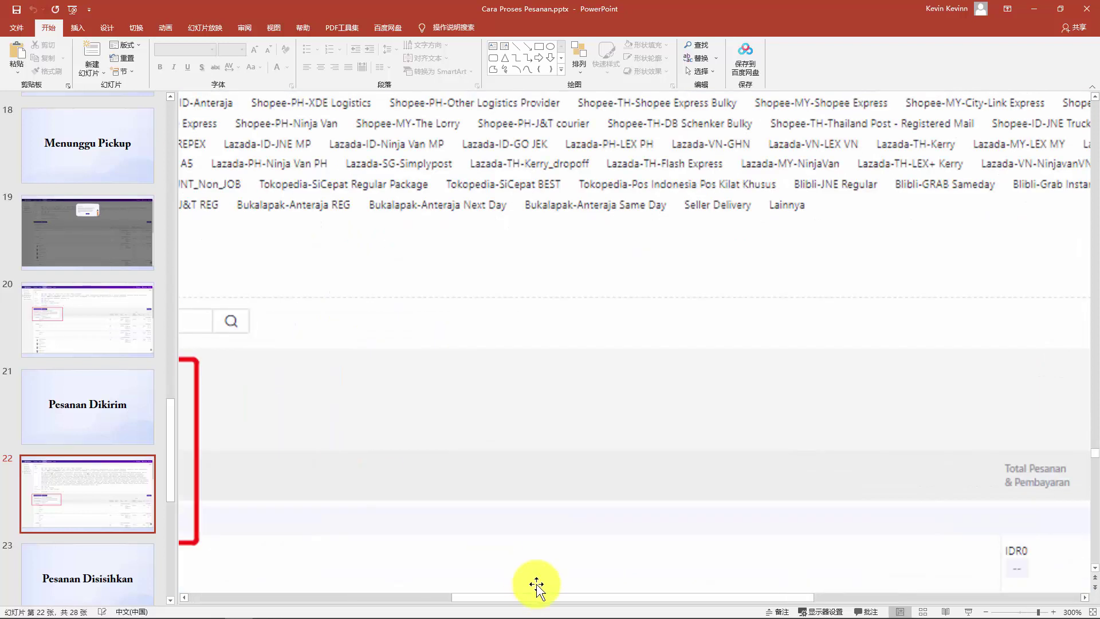
left_click_drag(502, 599, 246, 600)
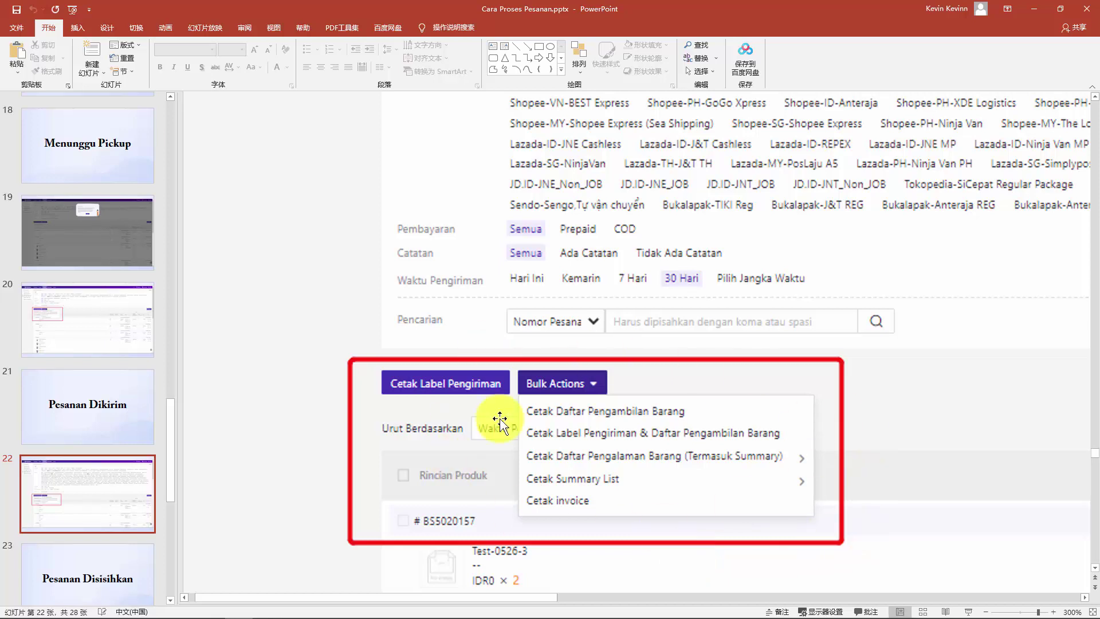
scroll(582, 491, "down", 5, "ctrl")
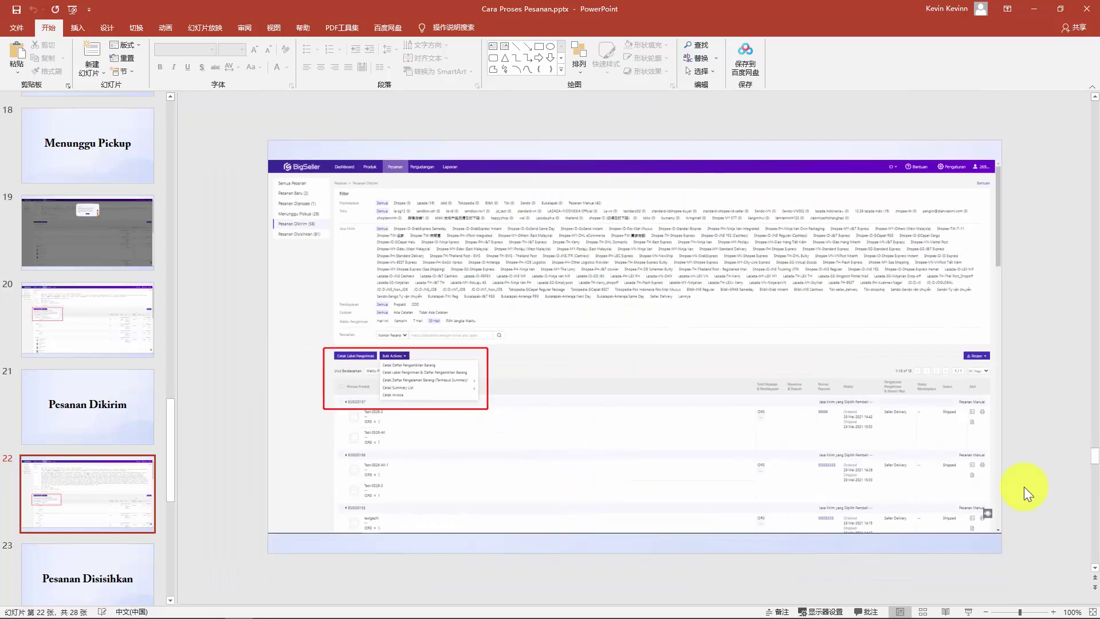
Go through the Pesanan Disisihkan title slide to slide 24 and examine the framed Kembalikan button up close
left_click(99, 459)
scroll(101, 460, "down", 3)
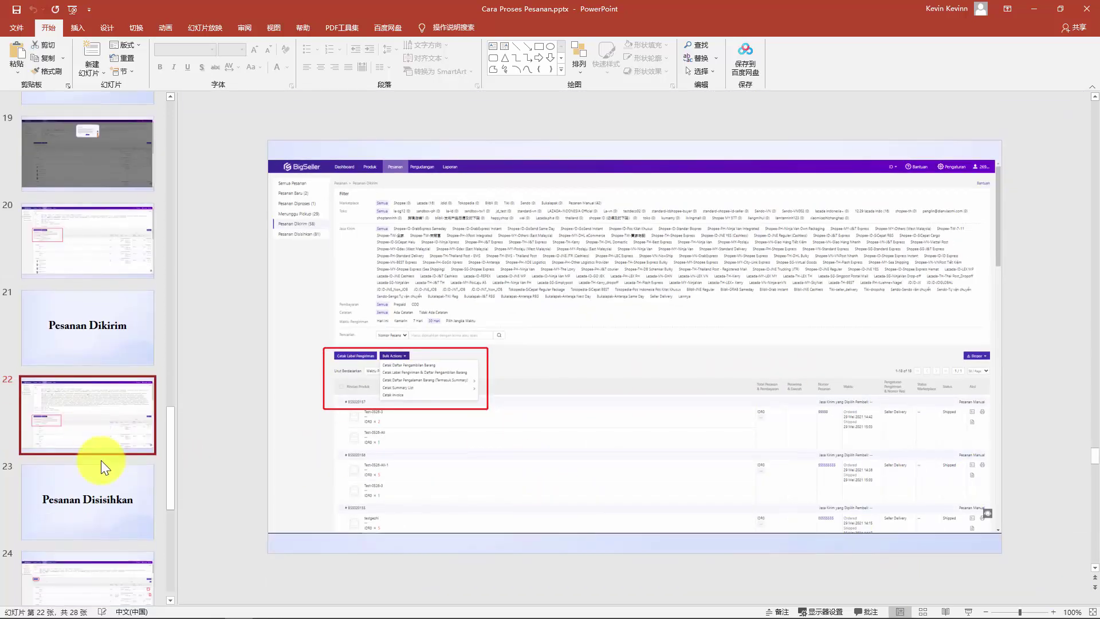
scroll(130, 501, "down", 2)
left_click(100, 409)
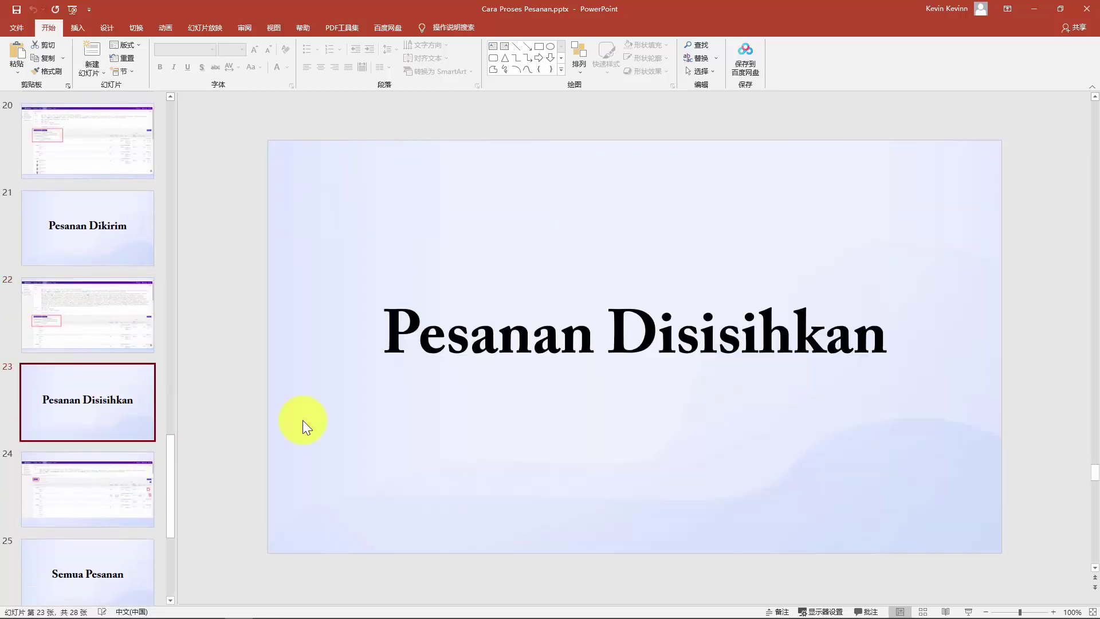
left_click(76, 483)
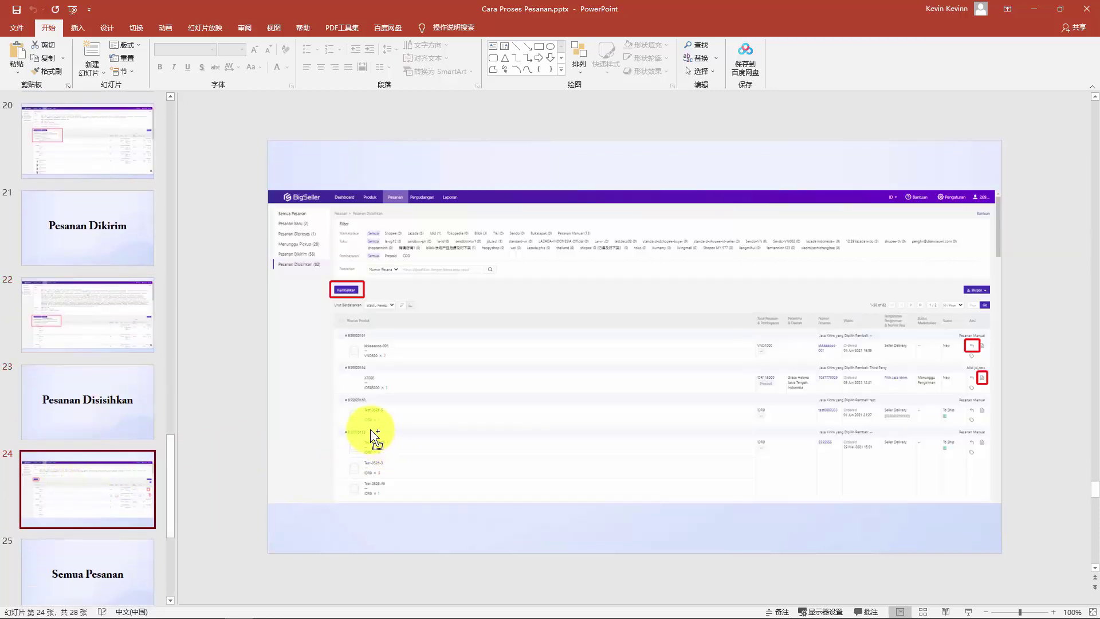
scroll(373, 437, "up", 4, "ctrl")
scroll(672, 593, "up", 4, "ctrl")
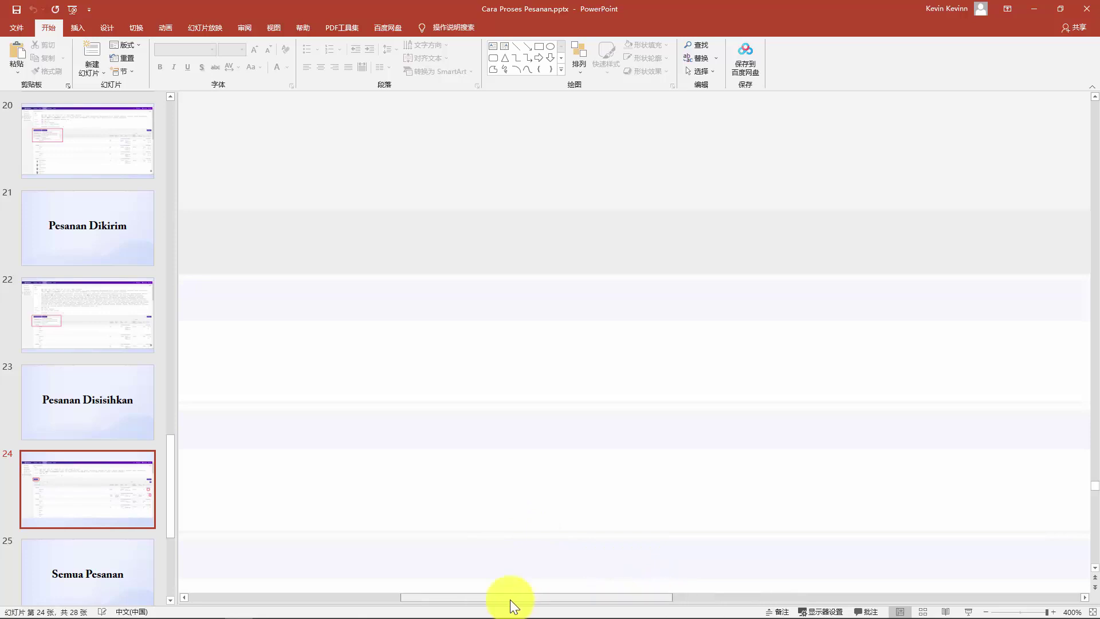
scroll(509, 600, "left", 3)
left_click_drag(456, 598, 381, 575)
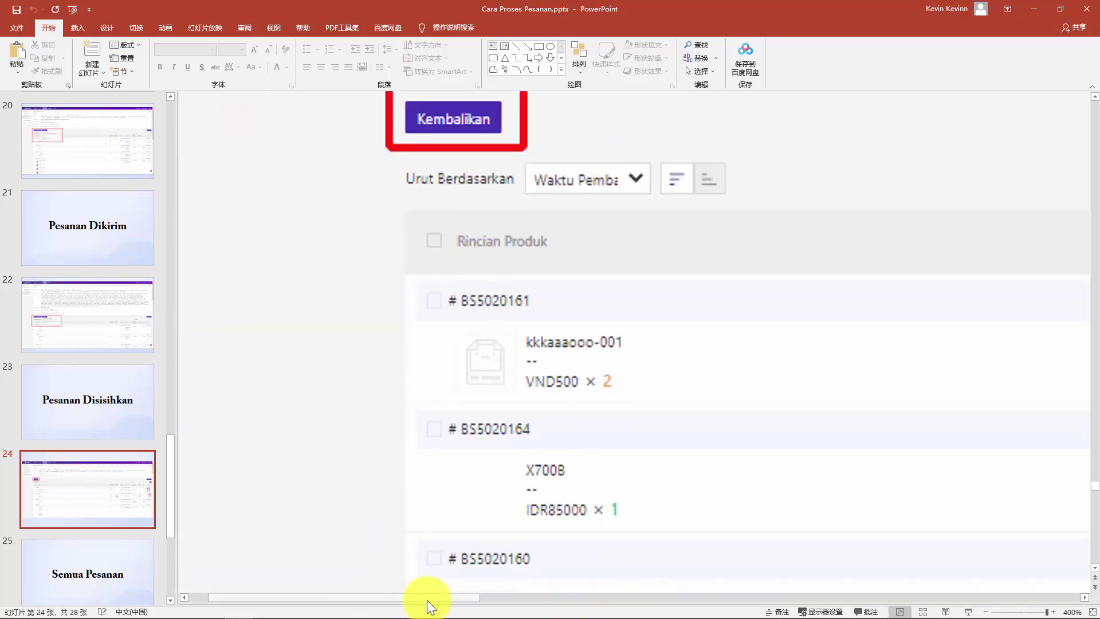
scroll(529, 459, "down", 10, "ctrl")
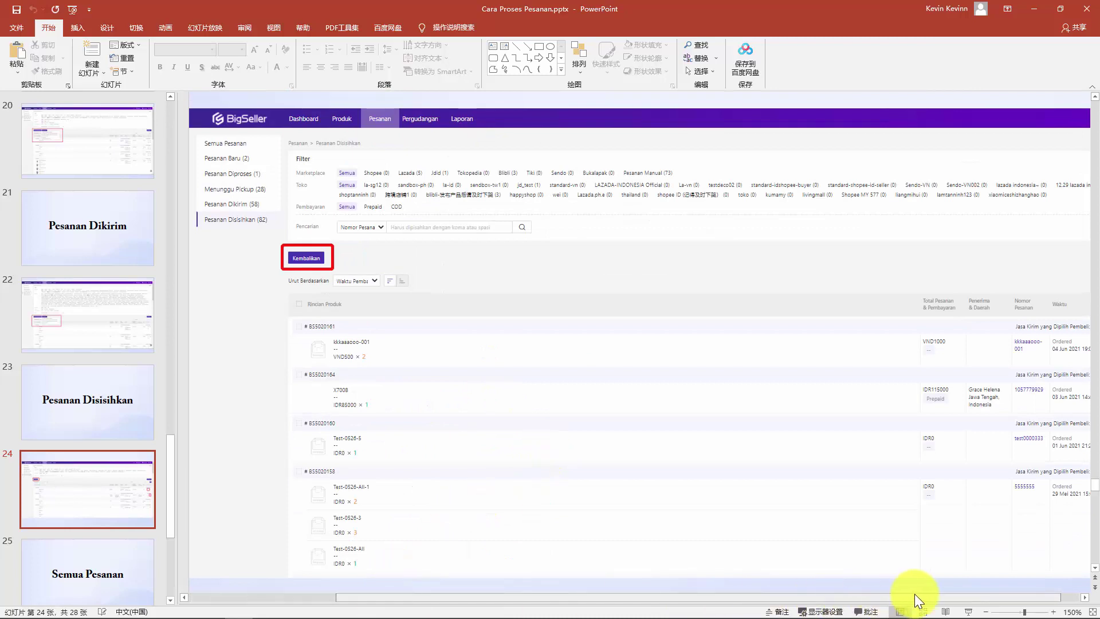
Examine the two red-framed icons in the Aksi column of the order table on slide 24
scroll(977, 523, "up", 5, "ctrl")
scroll(1069, 397, "up", 3, "ctrl")
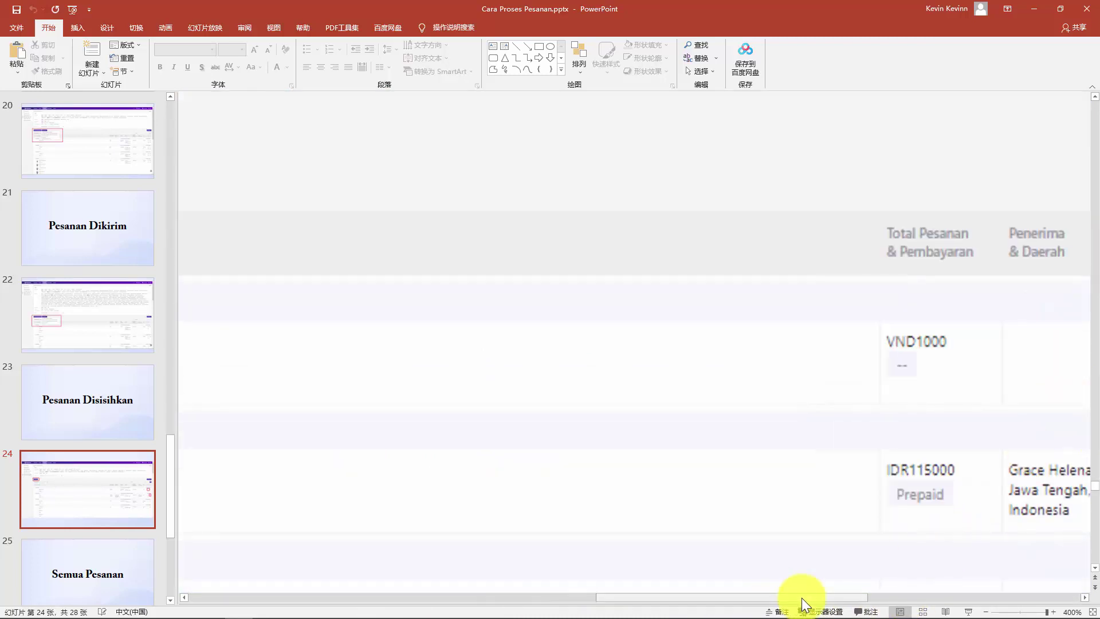
left_click_drag(802, 597, 1017, 596)
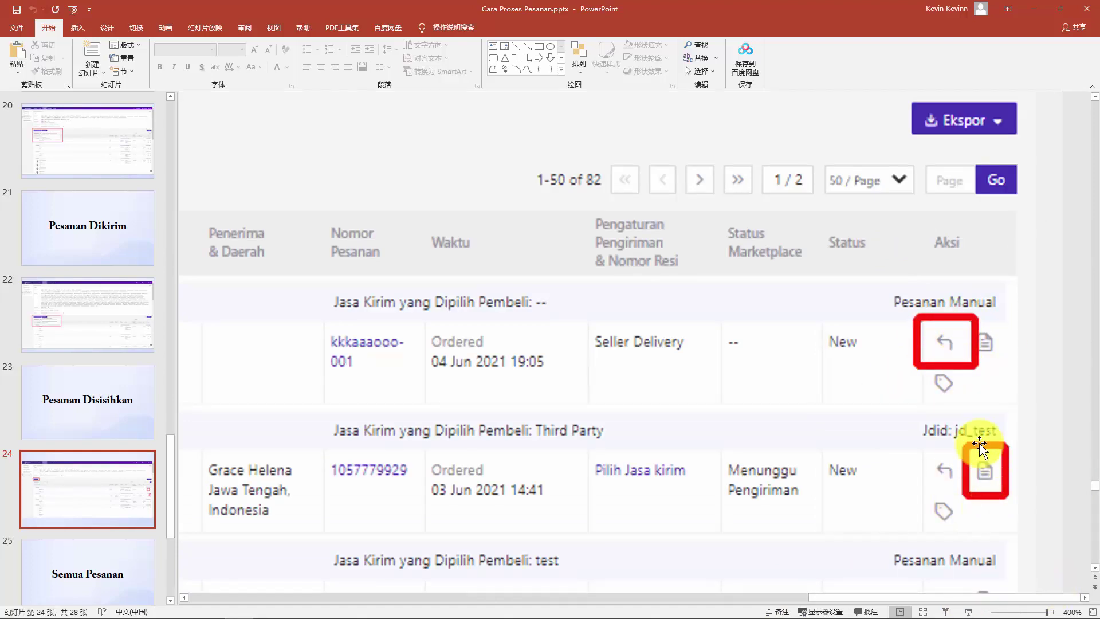
scroll(494, 408, "down", 10, "ctrl")
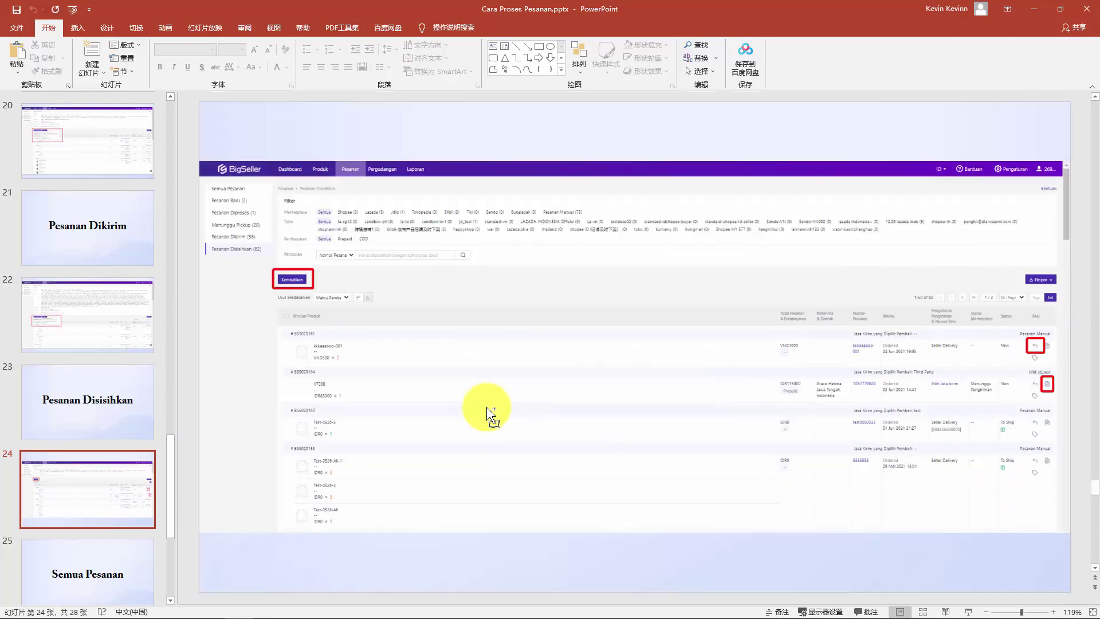
Go through the Semua Pesanan title slide to slide 26 and show its red-framed order filters up close
scroll(131, 473, "down", 3)
left_click(103, 445)
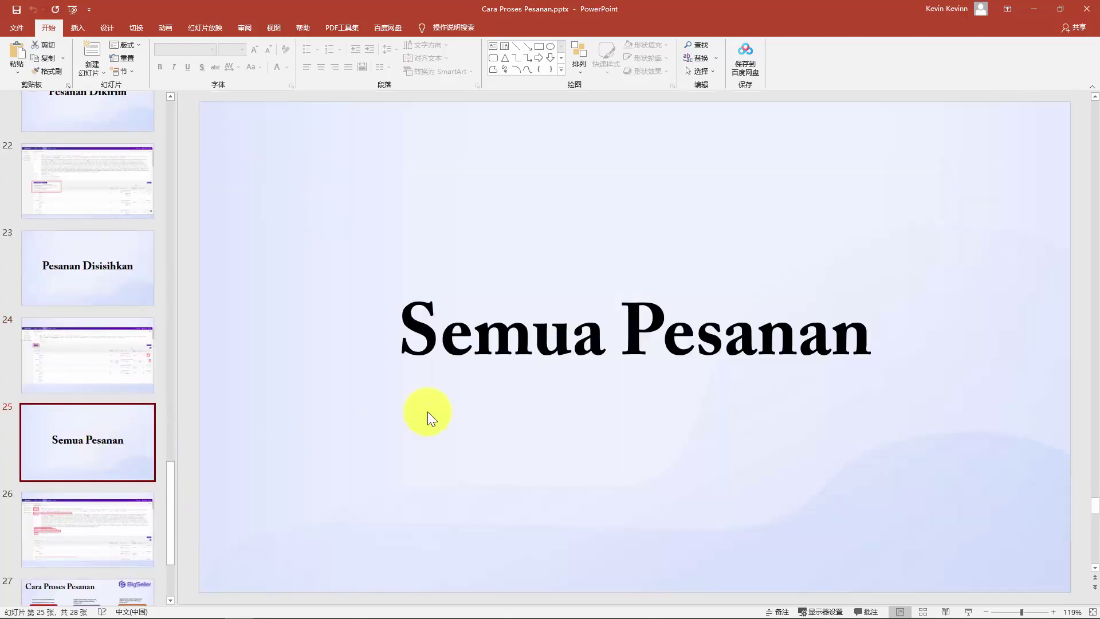
left_click(68, 506)
scroll(258, 373, "up", 3, "ctrl")
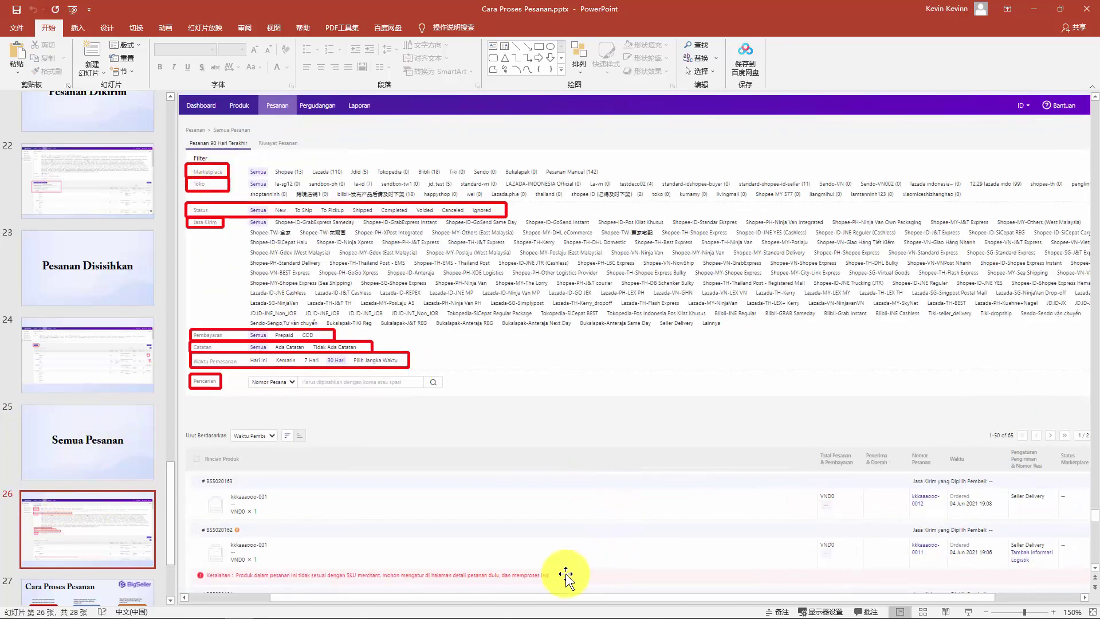
left_click_drag(494, 597, 412, 599)
scroll(356, 411, "up", 5, "ctrl")
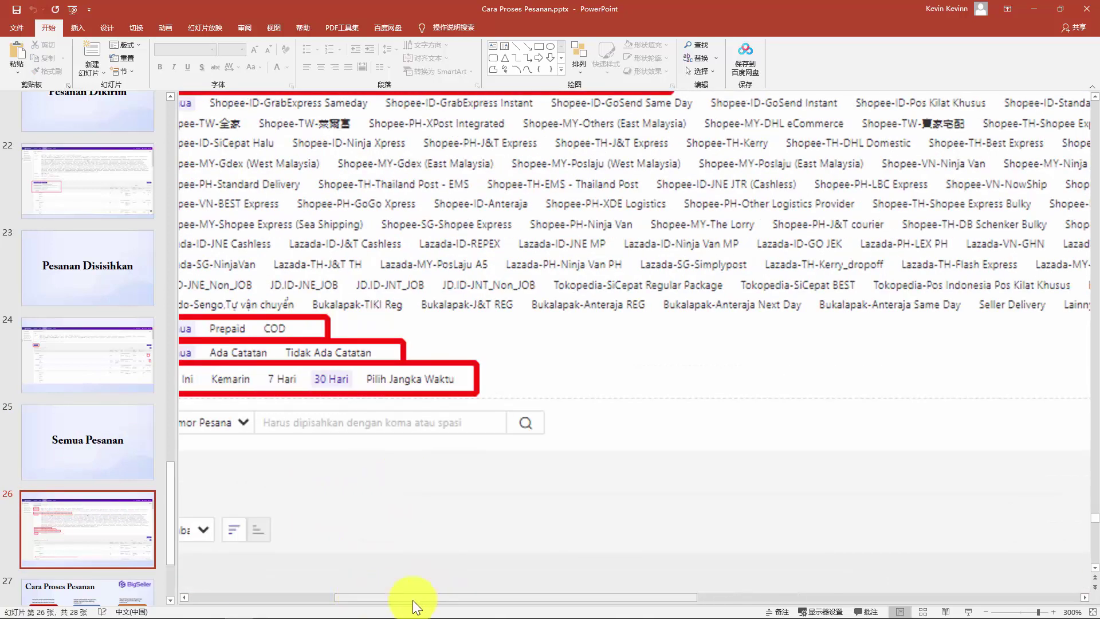
left_click_drag(333, 600, 252, 599)
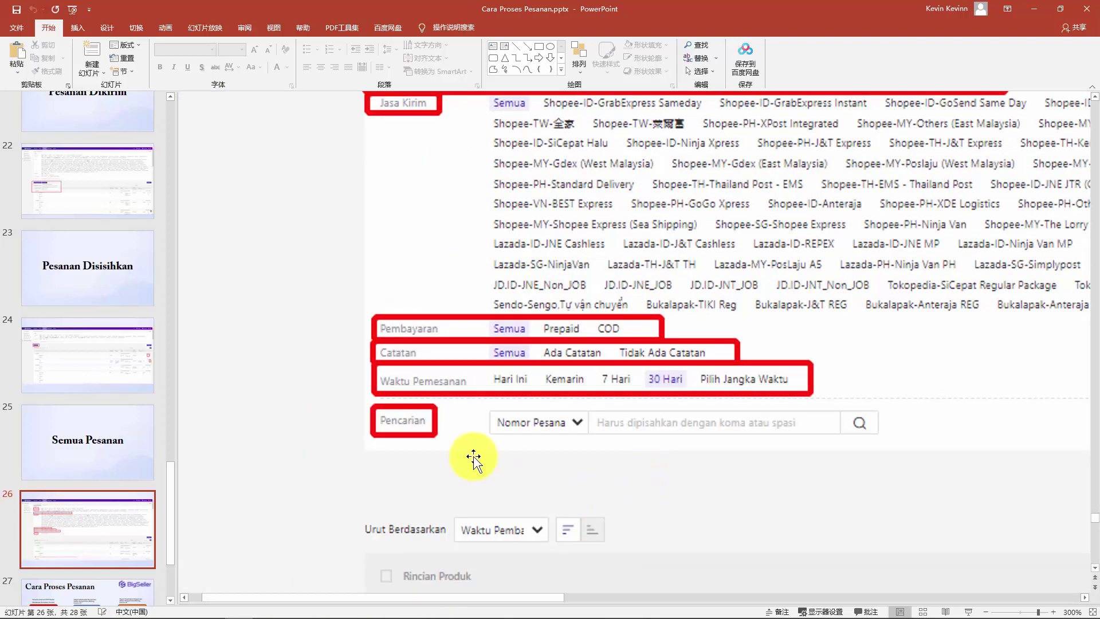
Examine the framed filters on slide 26 from Marketplace and Status to Pencarian, ending with the whole slide in view
scroll(658, 493, "down", 2)
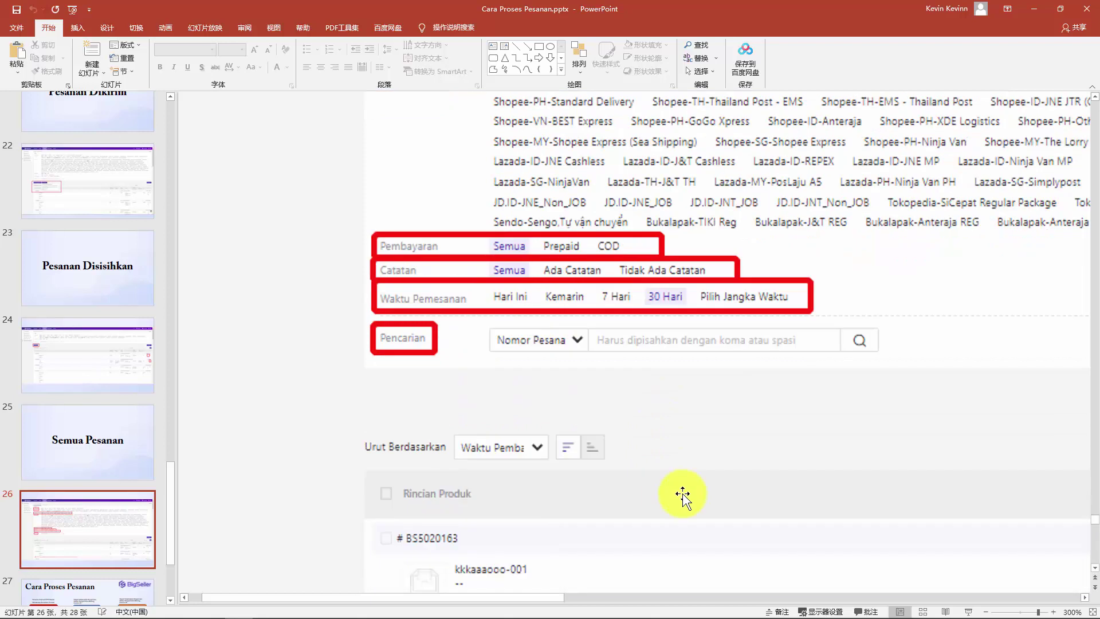
scroll(710, 484, "up", 8)
scroll(710, 478, "down", 5)
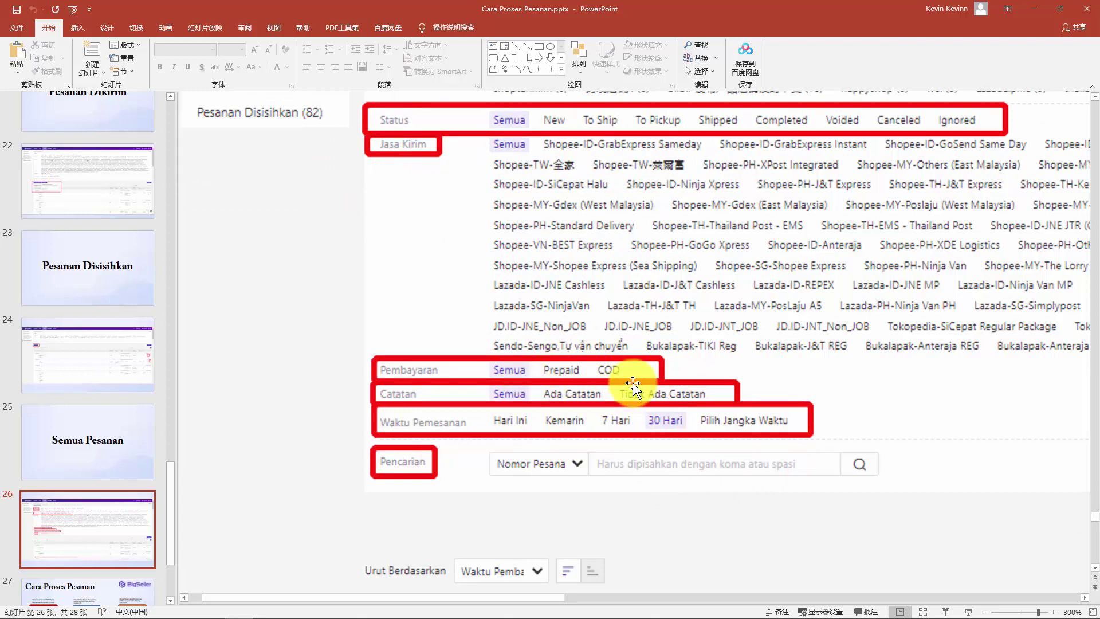
scroll(630, 298, "up", 3)
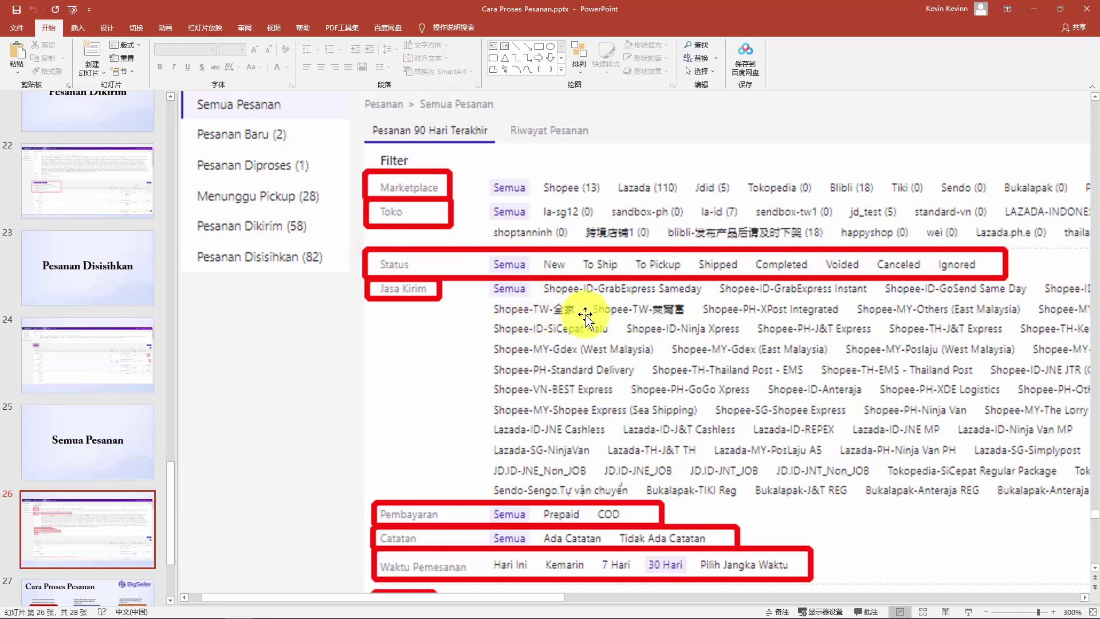
scroll(596, 319, "down", 5, "ctrl")
scroll(596, 323, "down", 1)
scroll(576, 321, "down", 5)
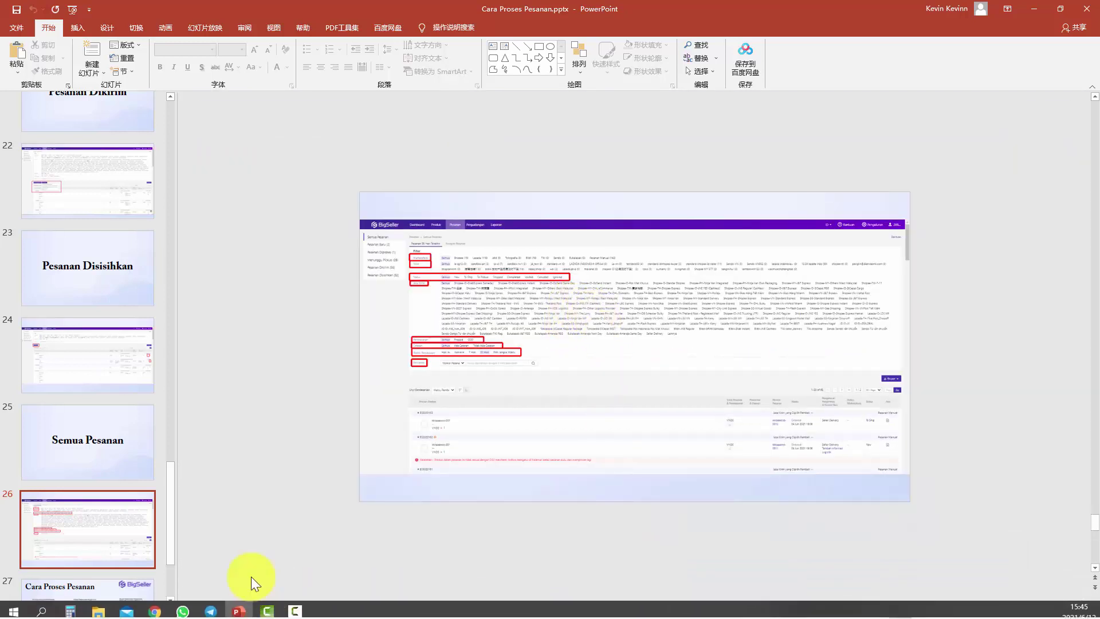
Switch to the BigSeller dashboard window in Chrome and dismiss both training and Q&A group announcements
mouse_move(153, 607)
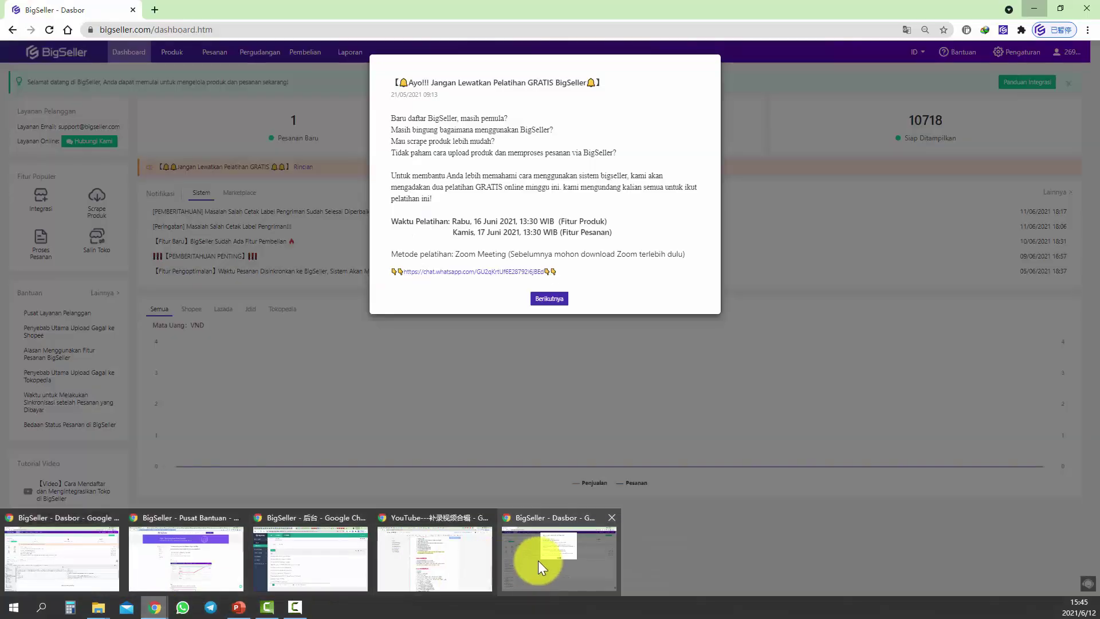
left_click(538, 560)
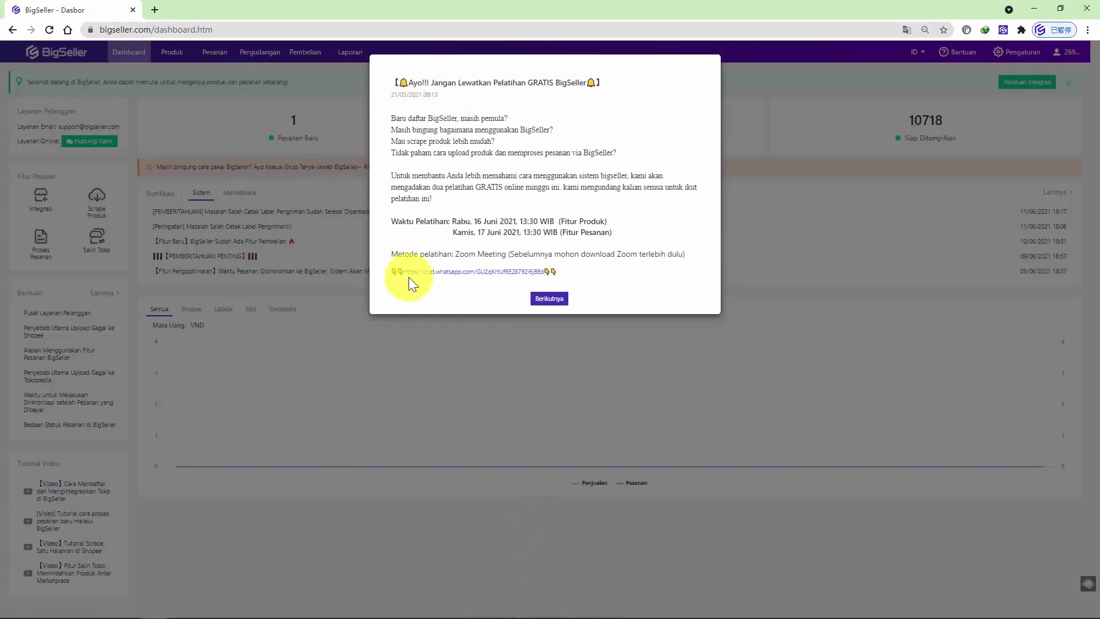
left_click(559, 299)
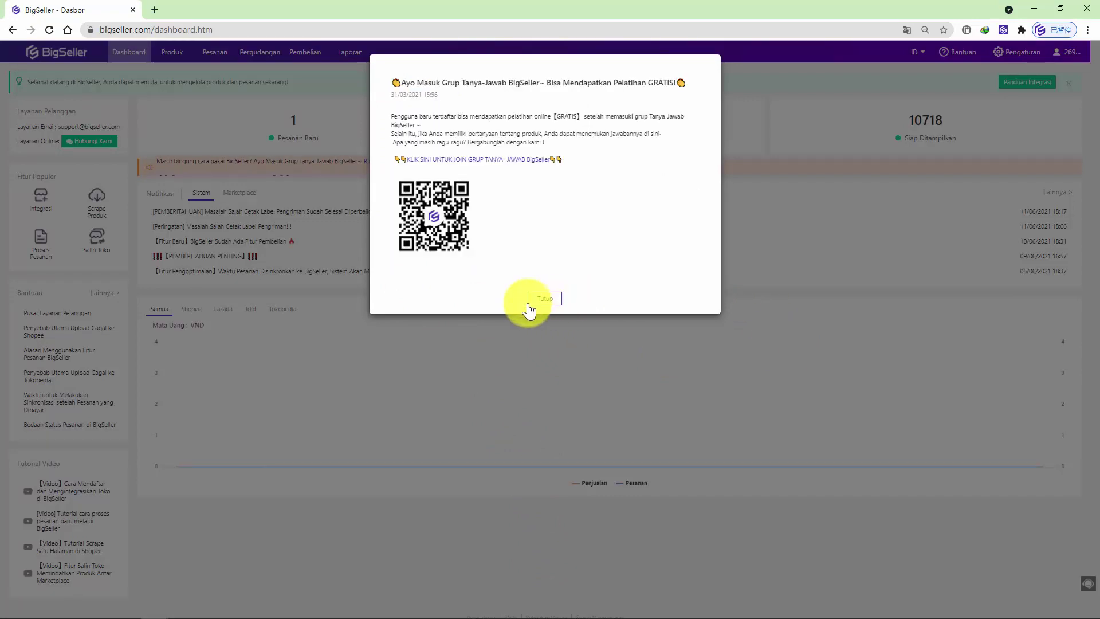
left_click(538, 298)
Open Proses Pesanan and go through the Pesanan Baru operation guide from choosing orders to the Pack Gagal tip
mouse_move(197, 63)
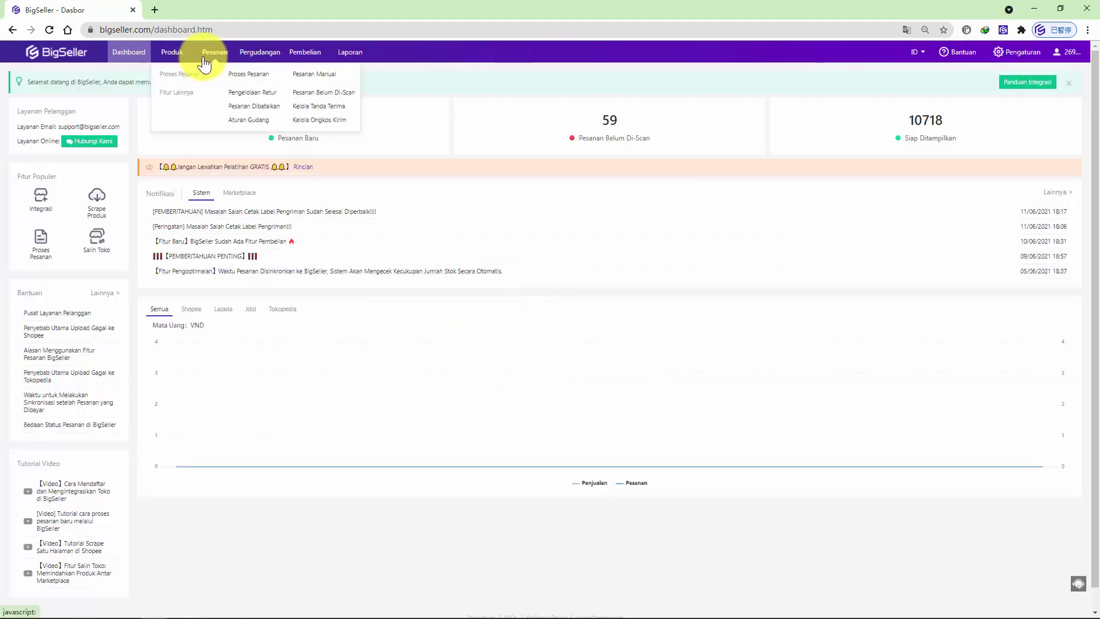
left_click(263, 83)
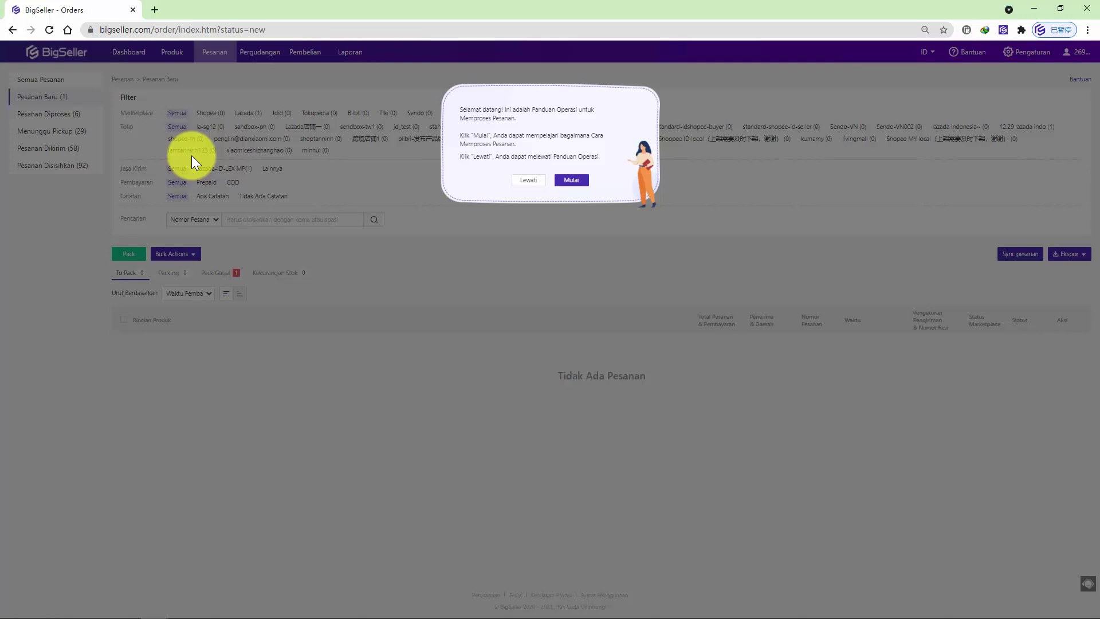
left_click(570, 181)
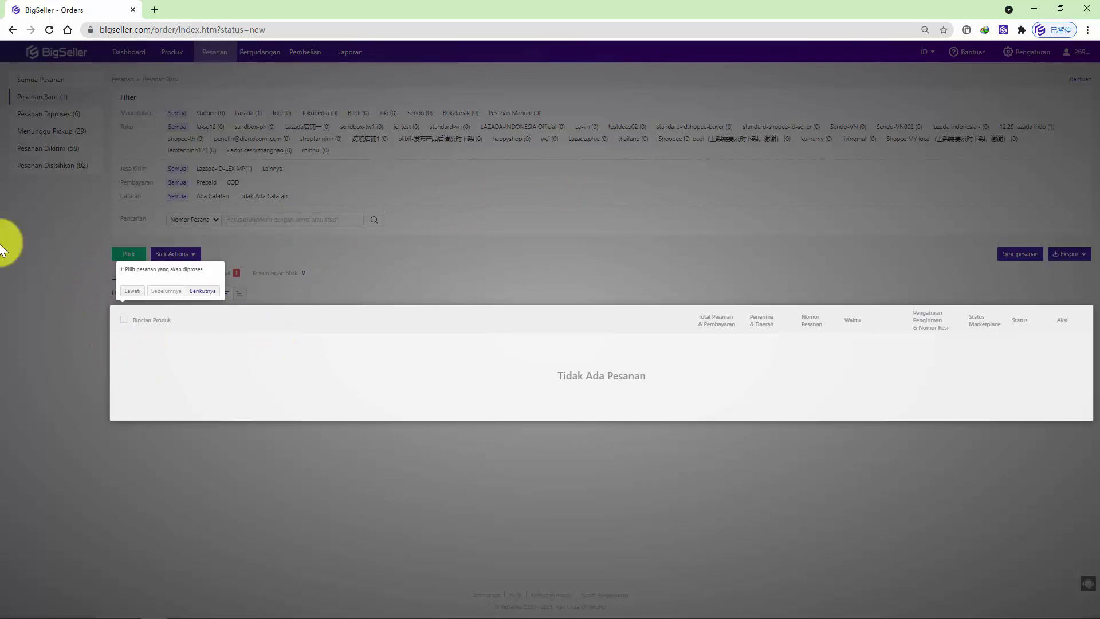
left_click(210, 291)
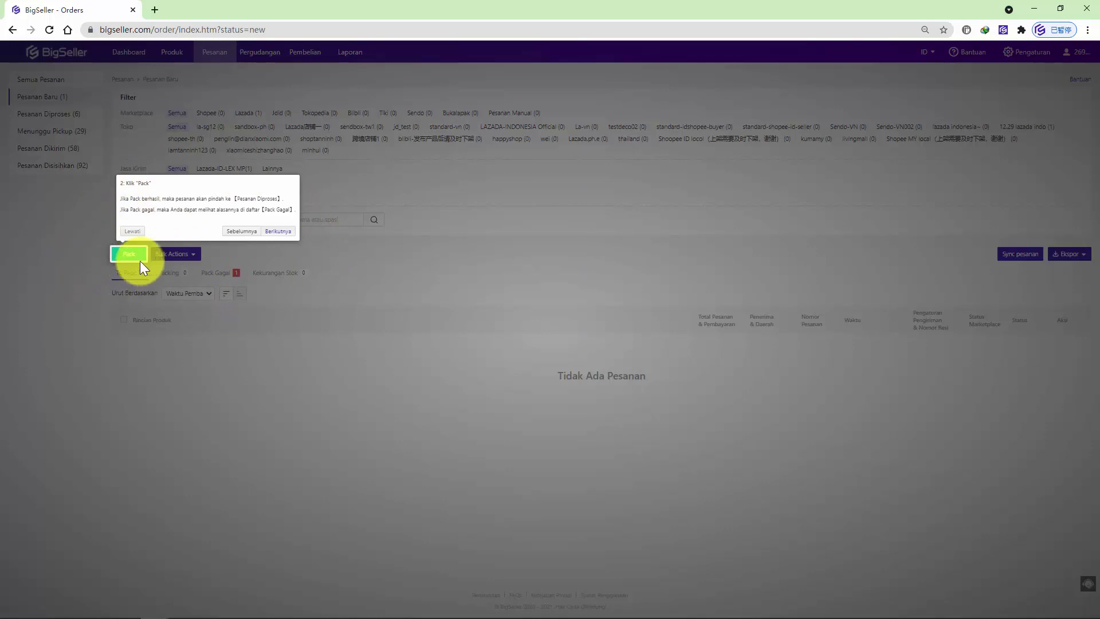
left_click(281, 232)
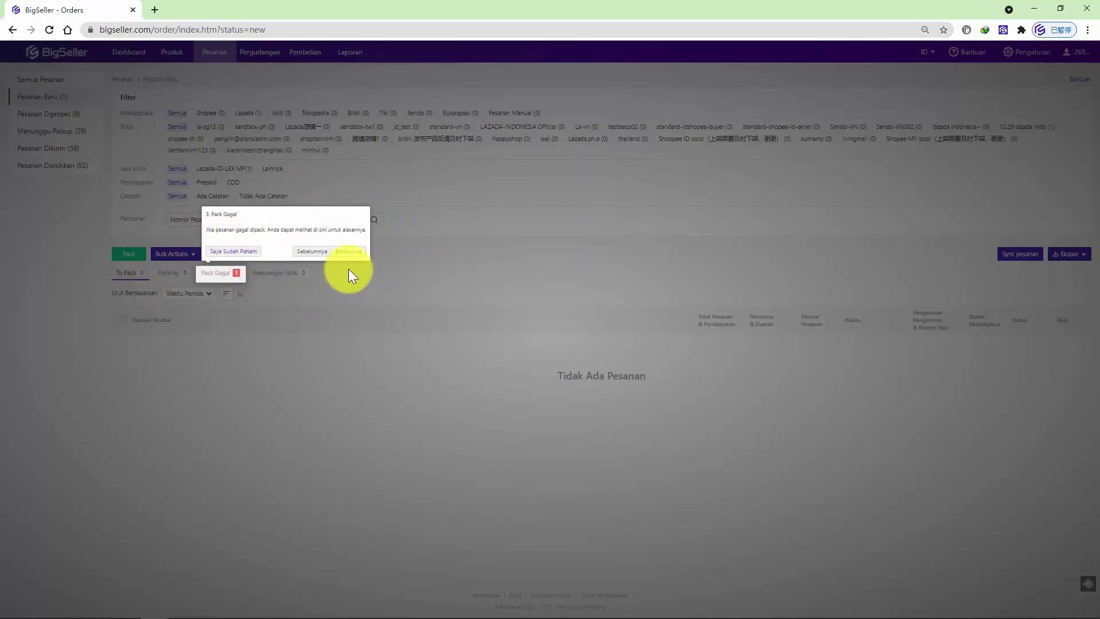
left_click(219, 252)
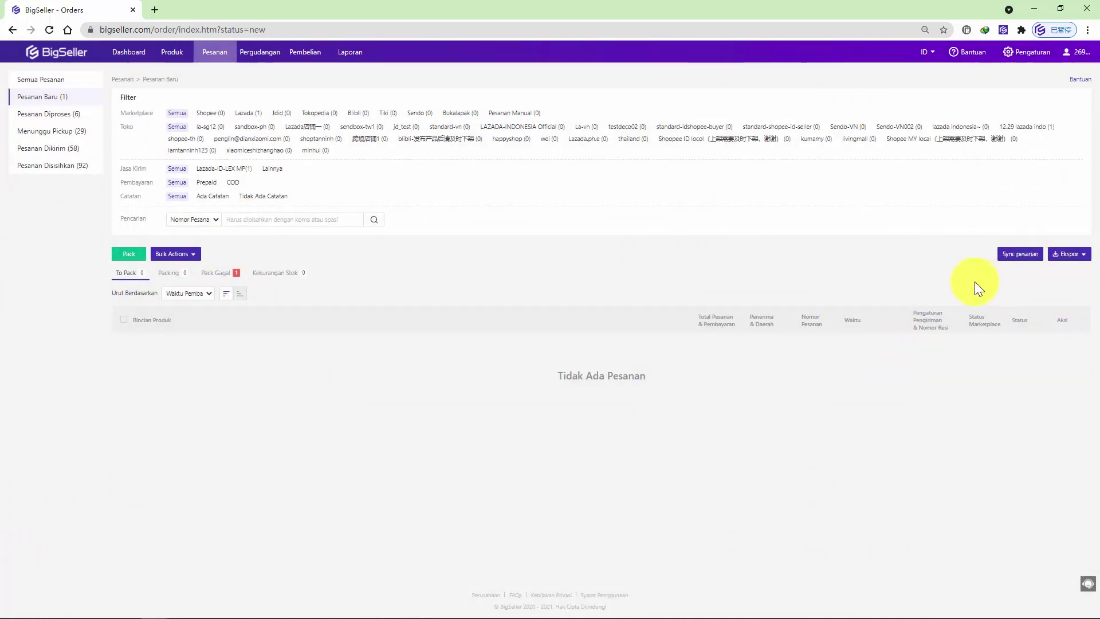
Start an order sync, close its dialog, and check the Kekurangan Stok and Pack Gagal lists of Pesanan Baru
left_click(1026, 258)
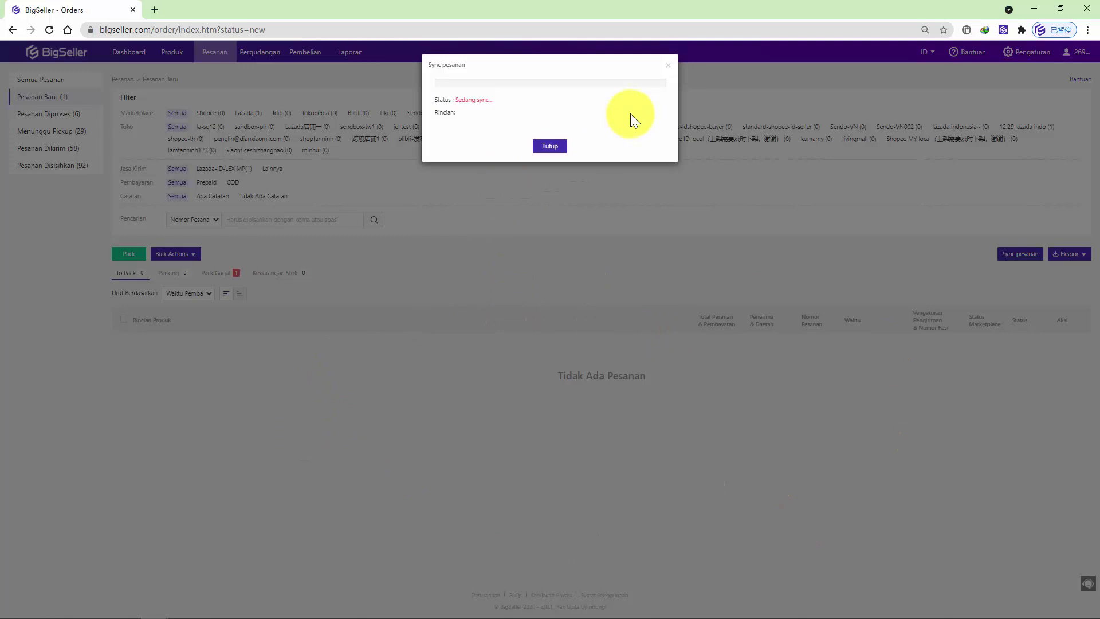
left_click(549, 153)
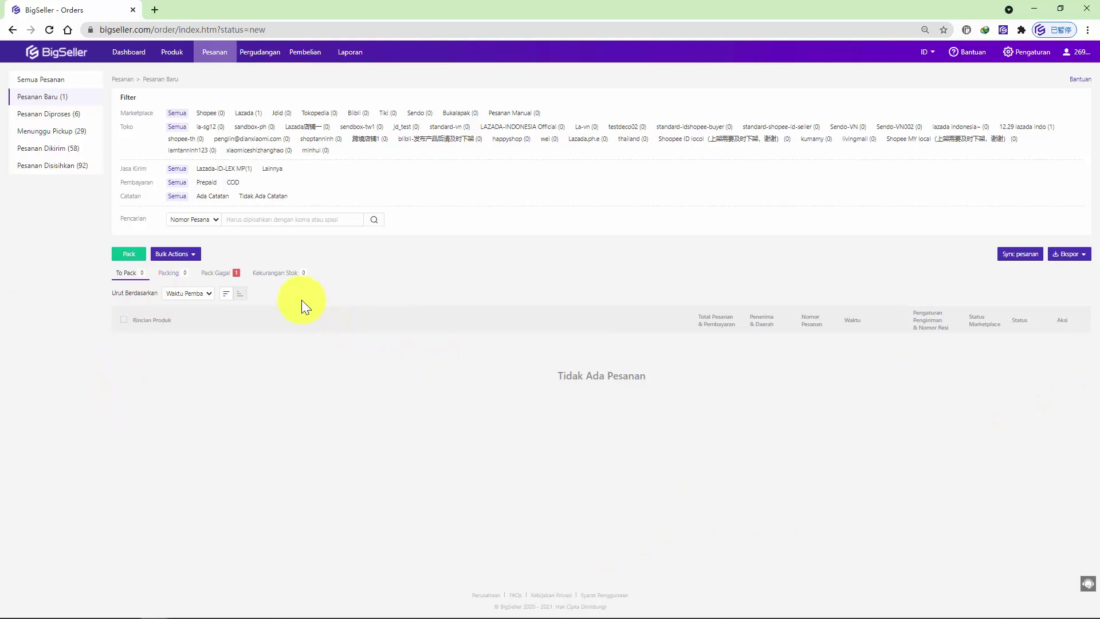
left_click(277, 275)
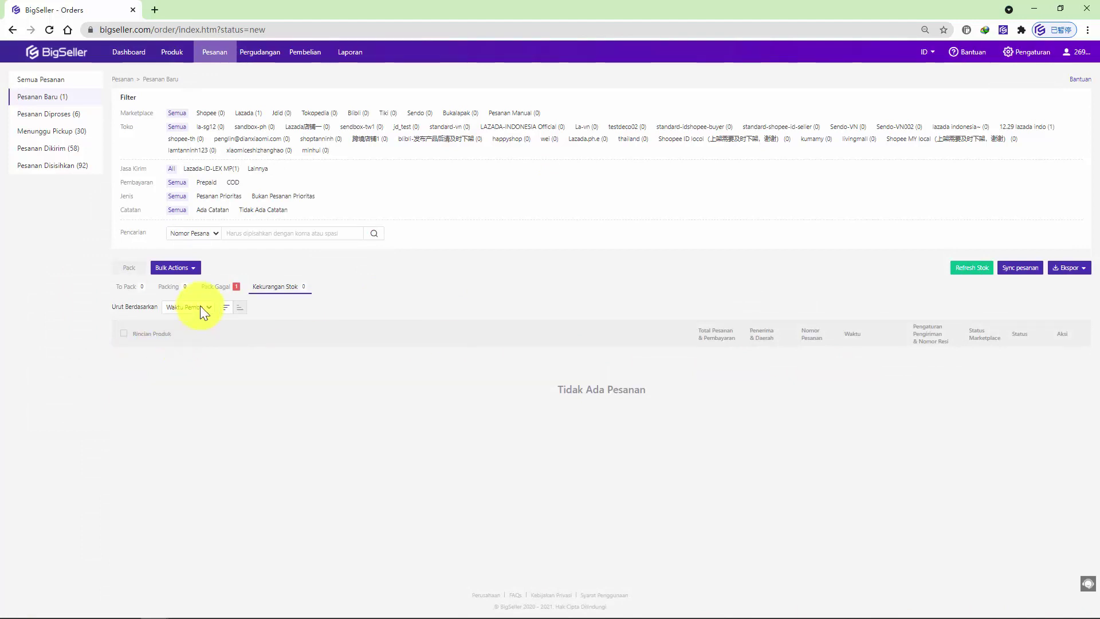
left_click(223, 294)
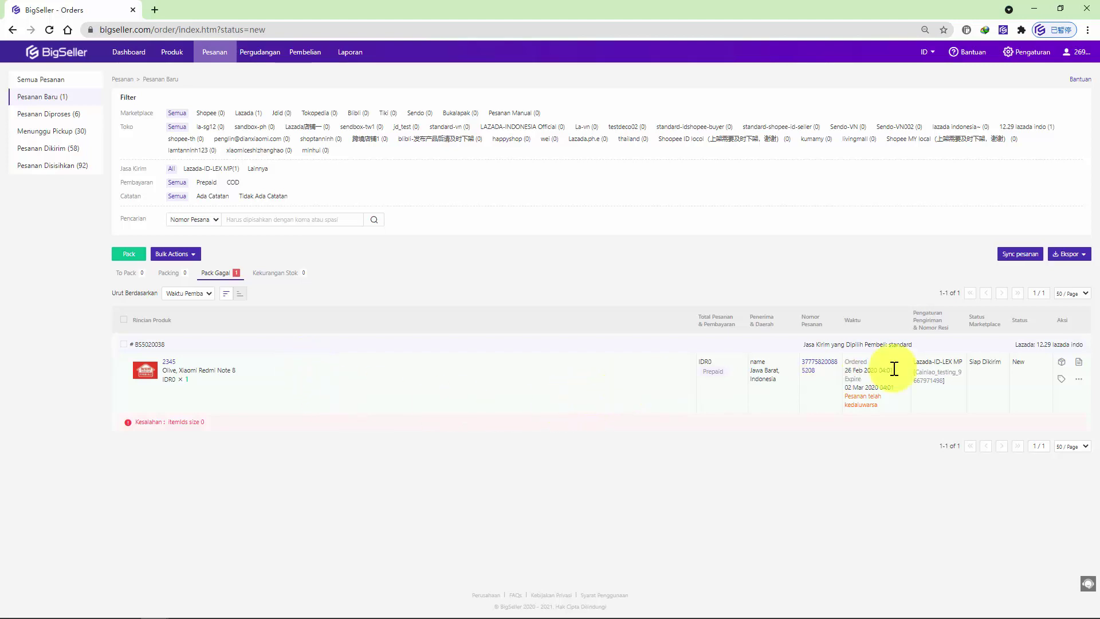
Examine the Pack Gagal order's details from Rincian pesanan through Alamat, Pengiriman with its courier editing, and Catatan, closing without saving
left_click(1080, 364)
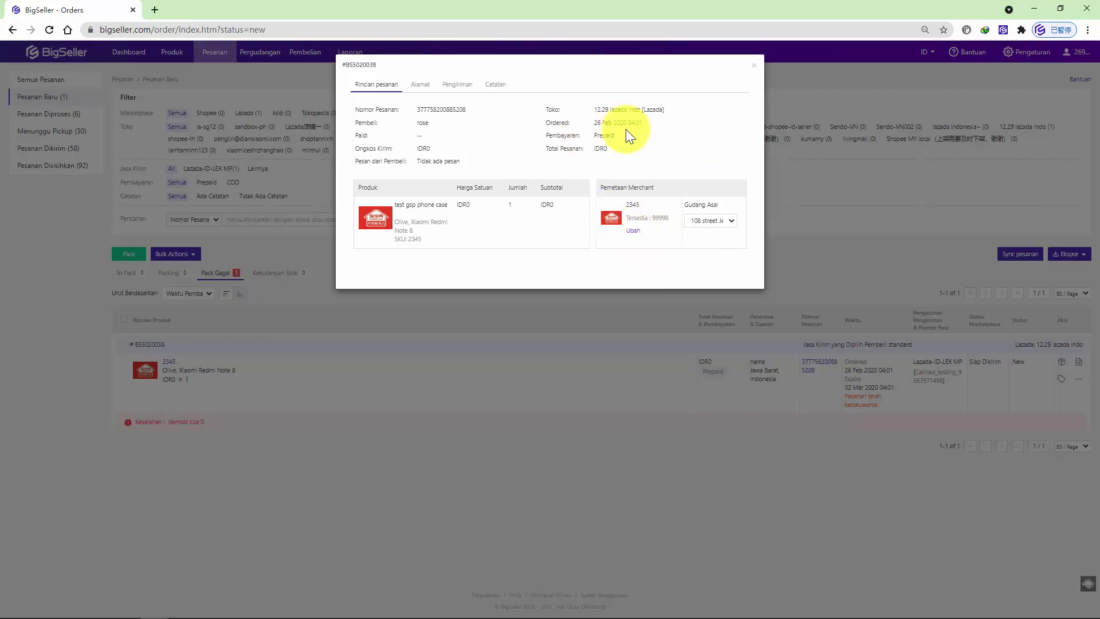
left_click(421, 86)
left_click(457, 86)
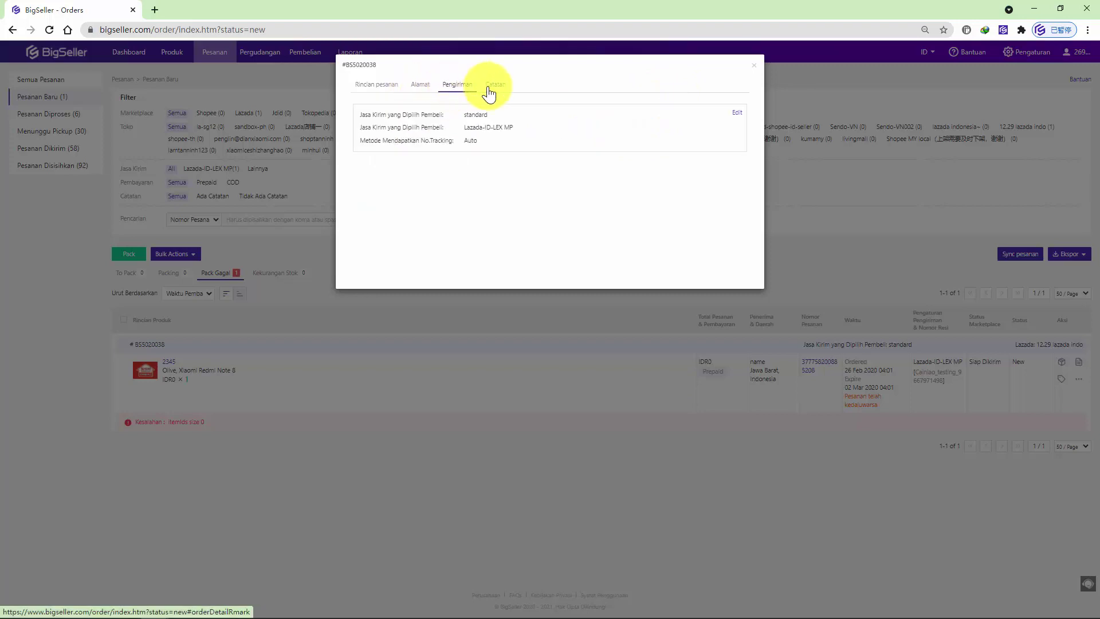
left_click(735, 113)
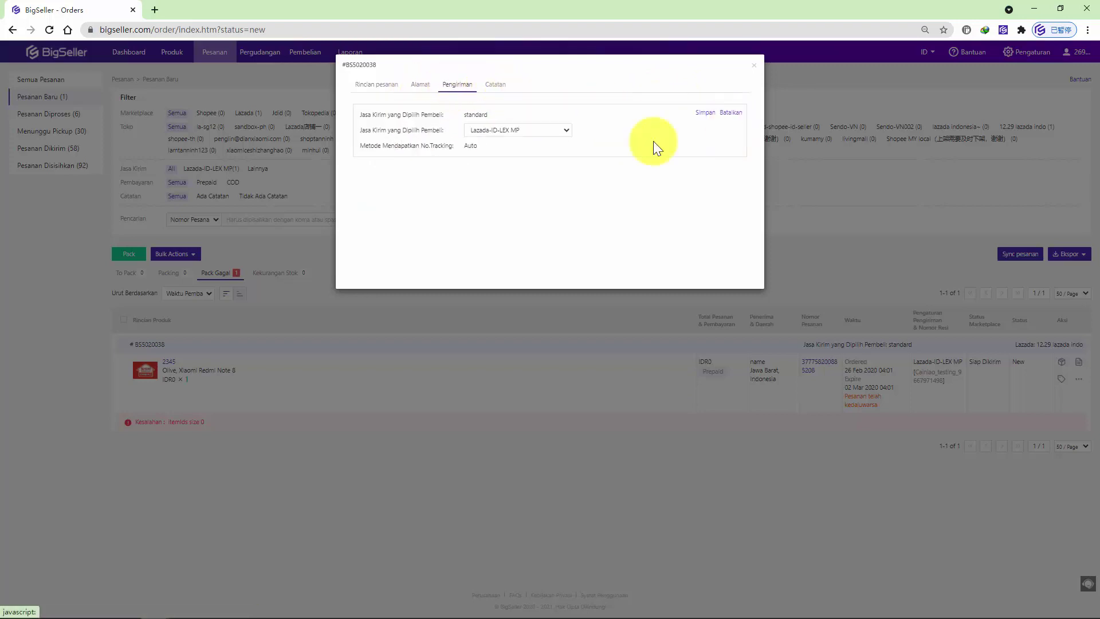
left_click(498, 86)
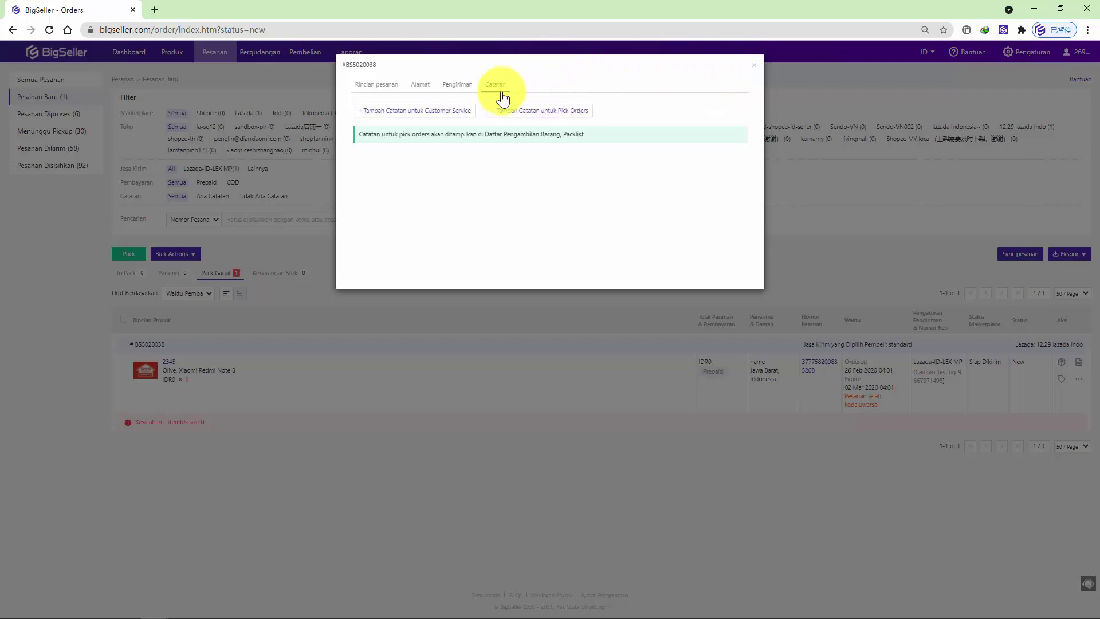
left_click(754, 65)
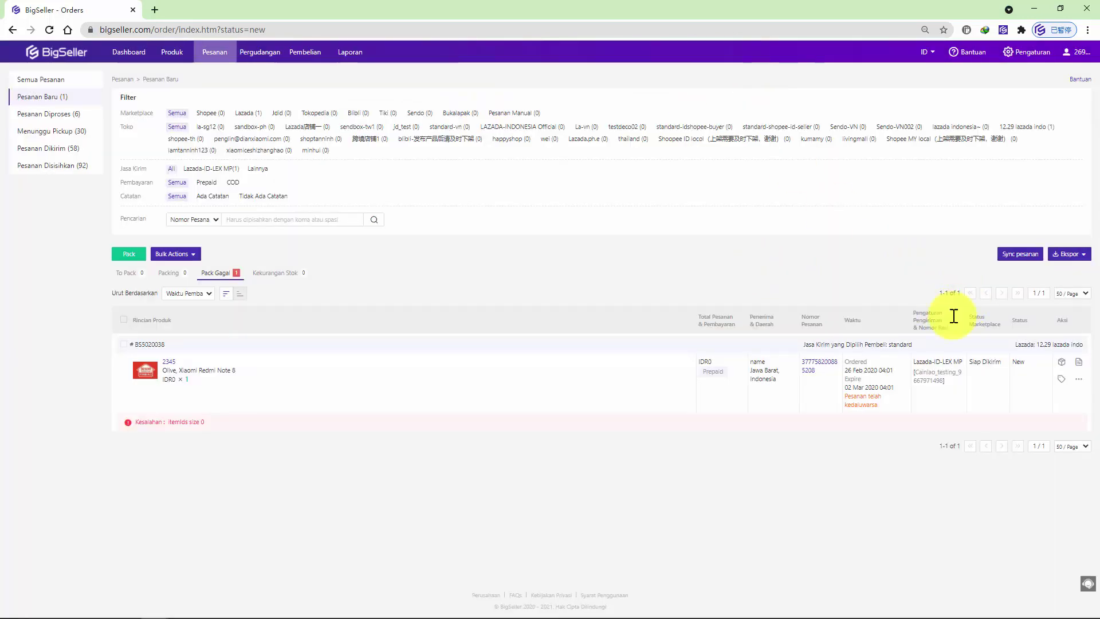
Show the Packing list, and go through the Pesanan Diproses operation guide from Cetak Secara Massal to Sisihkan Pesanan
mouse_move(1081, 383)
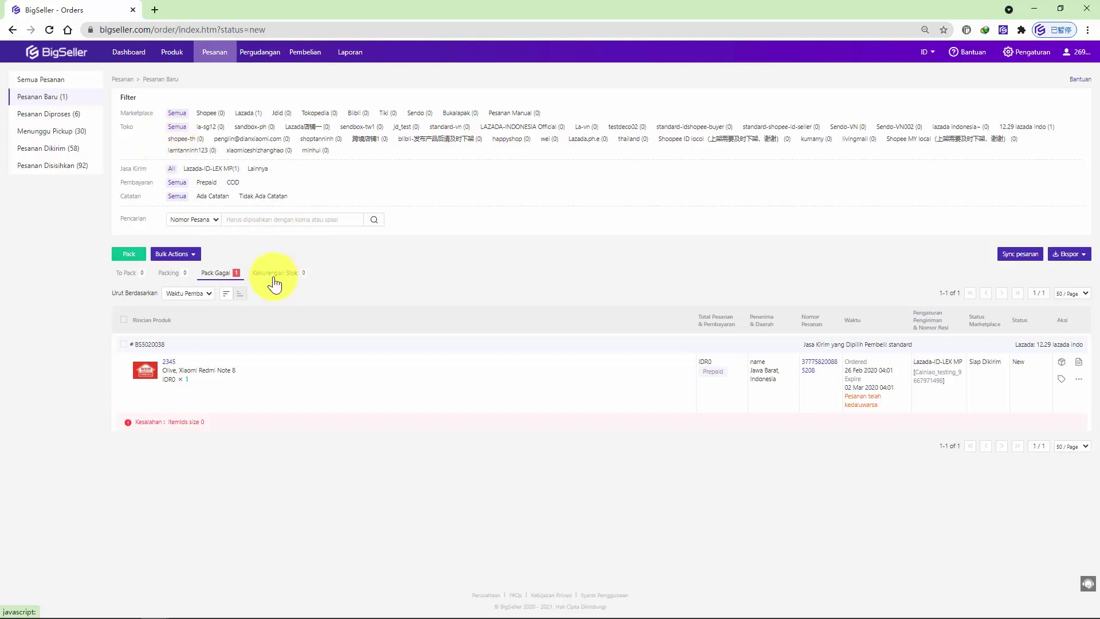
left_click(161, 278)
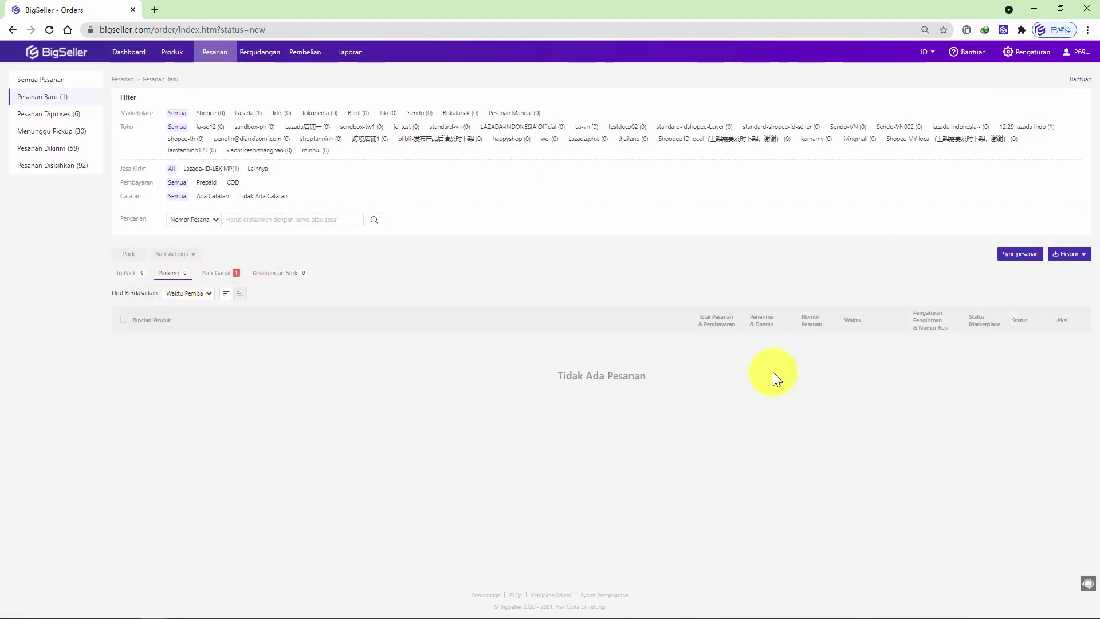
left_click(81, 114)
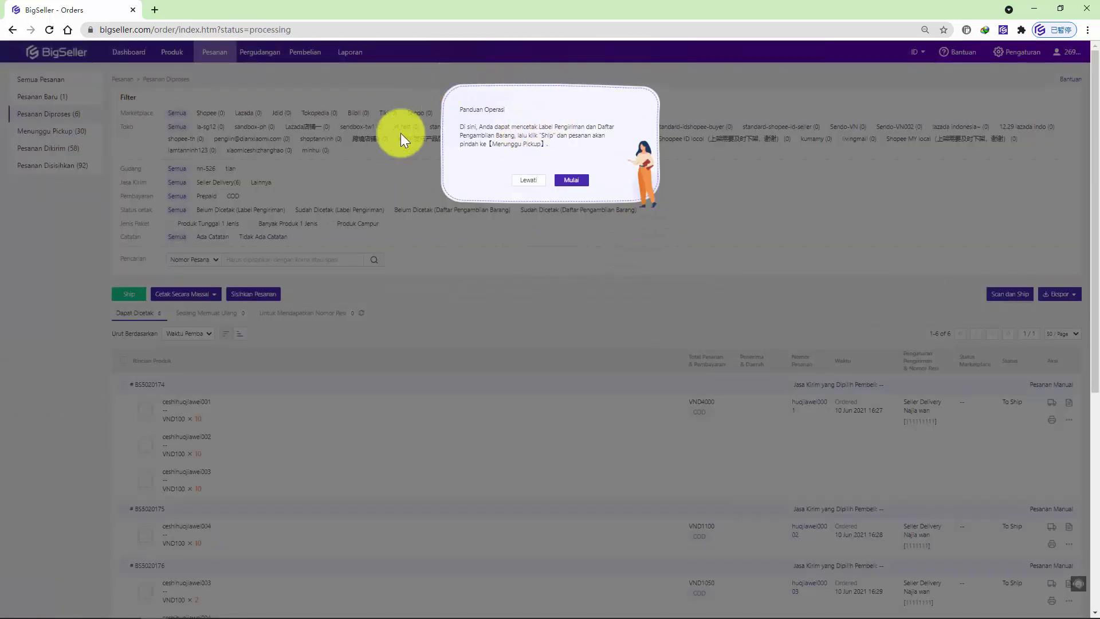
left_click(576, 183)
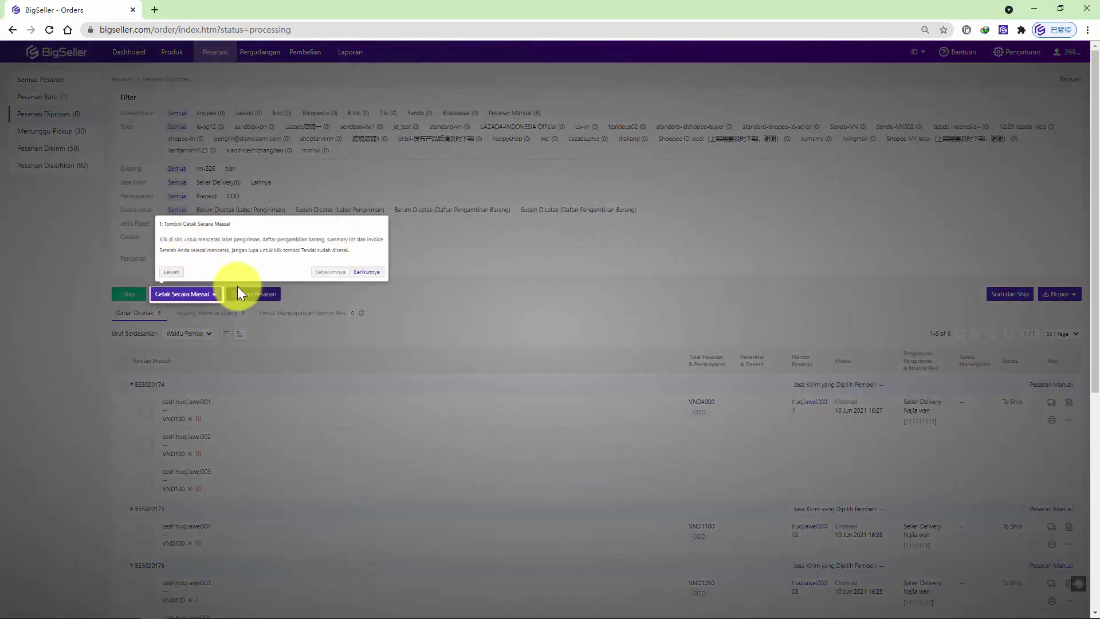
left_click(372, 272)
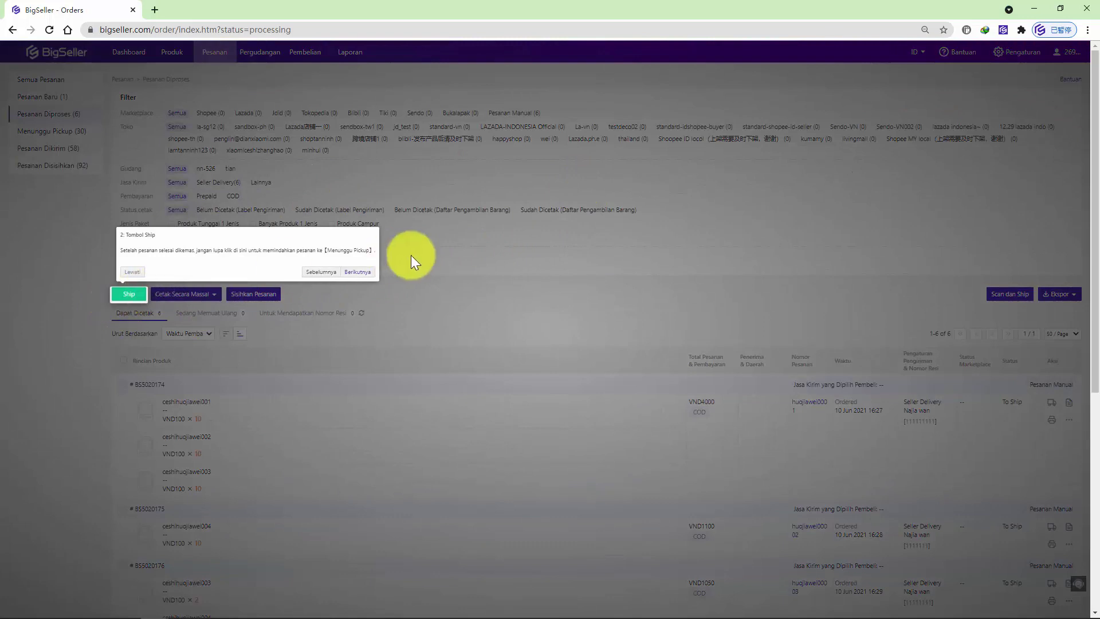
left_click(368, 272)
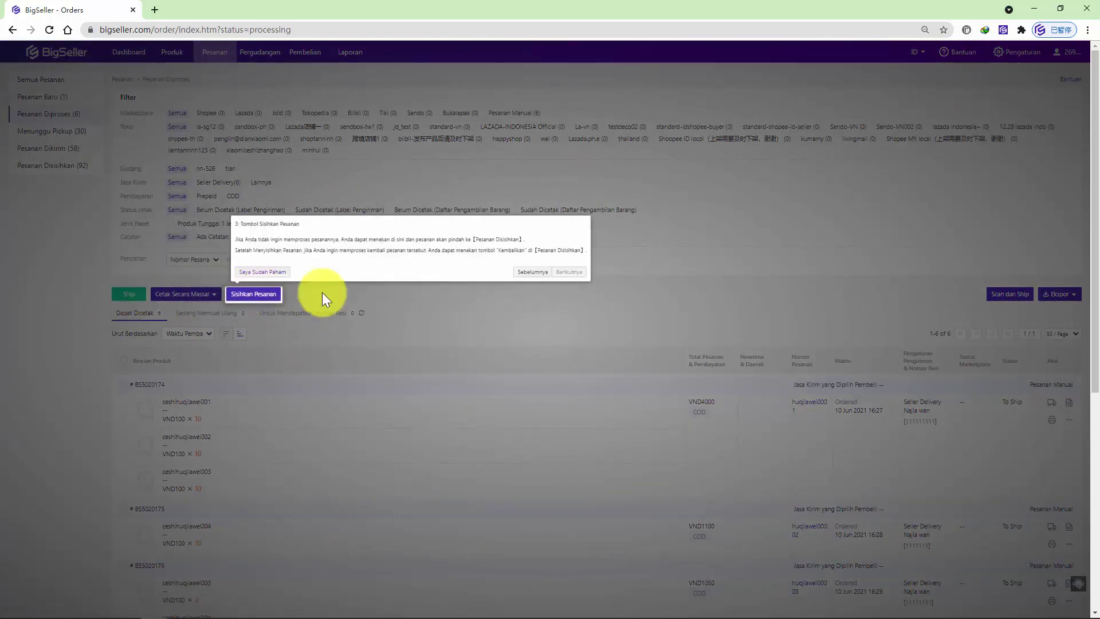
left_click(264, 272)
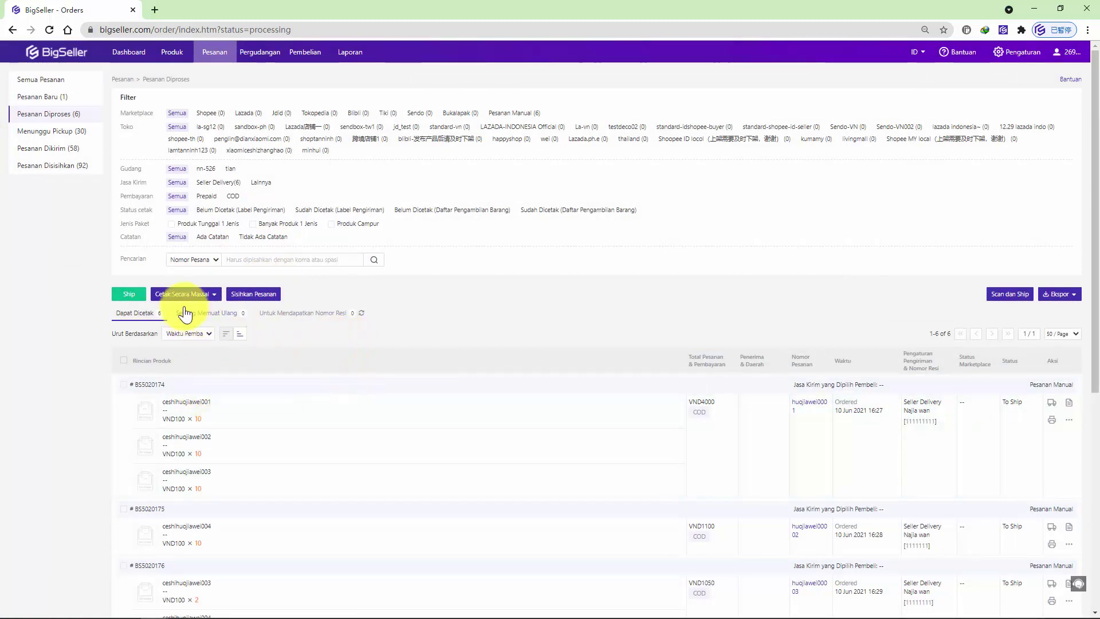
Try to bulk print the shipping labels without selecting any order in Pesanan Diproses
left_click(204, 296)
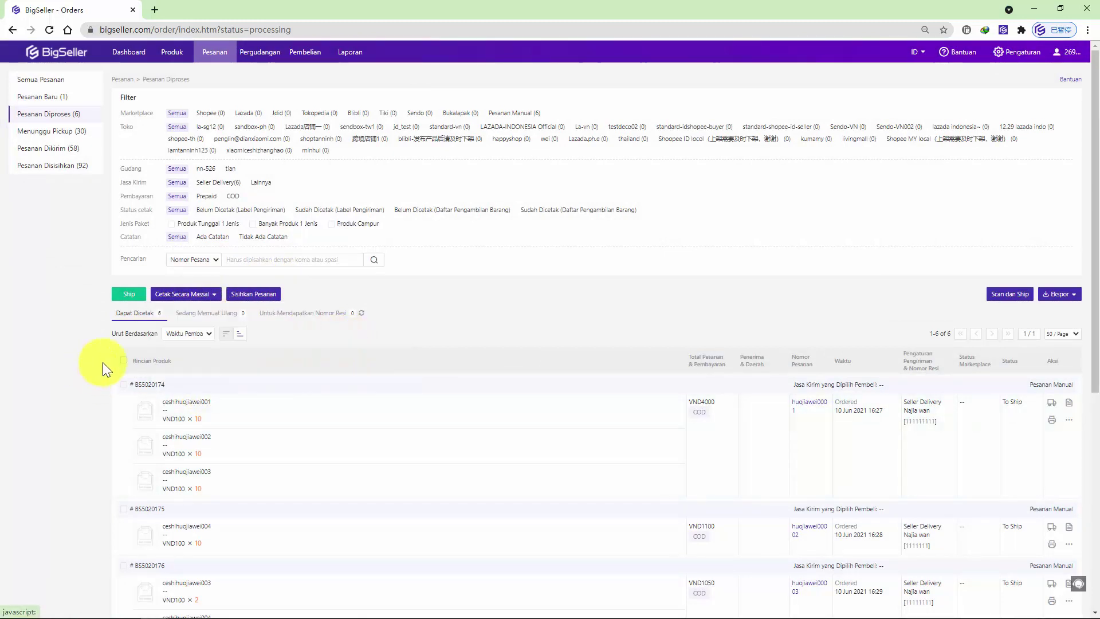
left_click(184, 294)
left_click(195, 314)
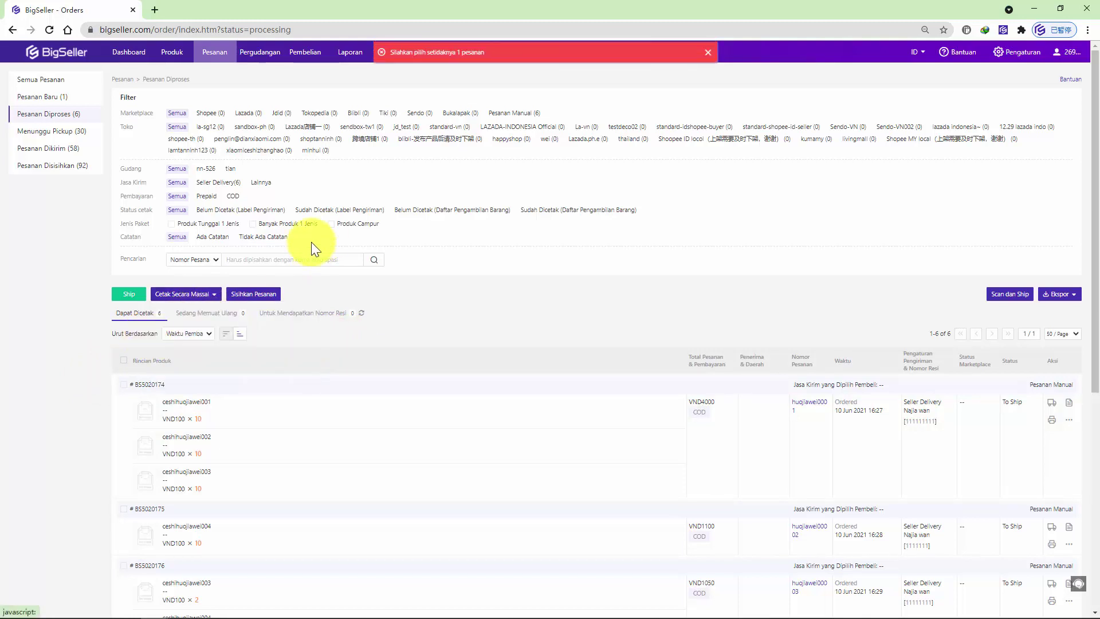
Select all orders in the Dapat Dicetak list and bulk print their shipping labels with Cetak Label Pengiriman
left_click(124, 361)
mouse_move(199, 304)
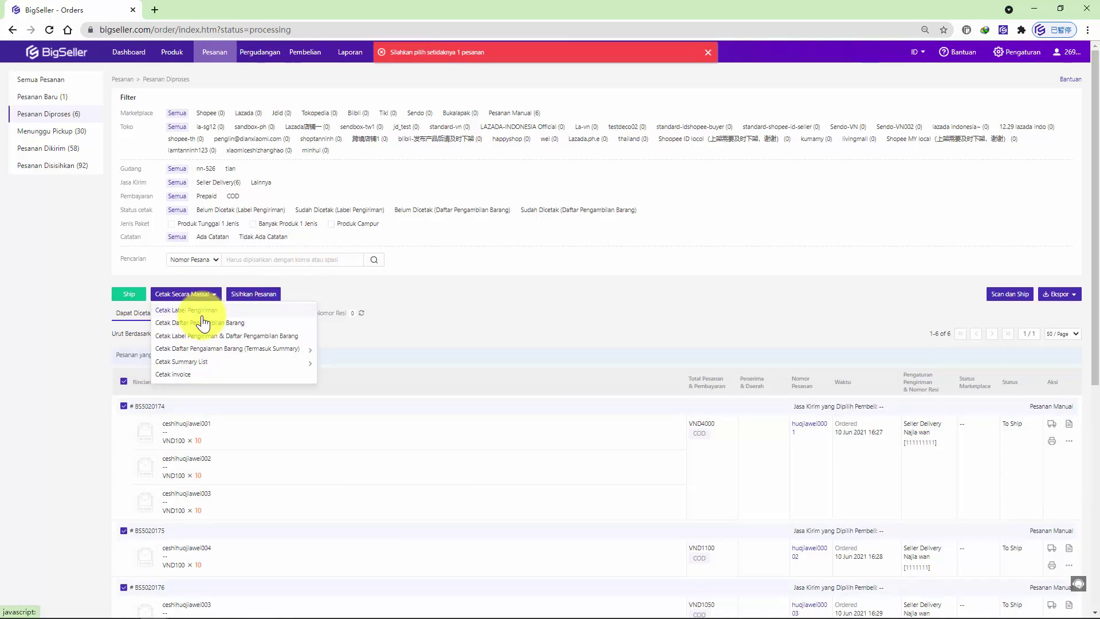
left_click(202, 325)
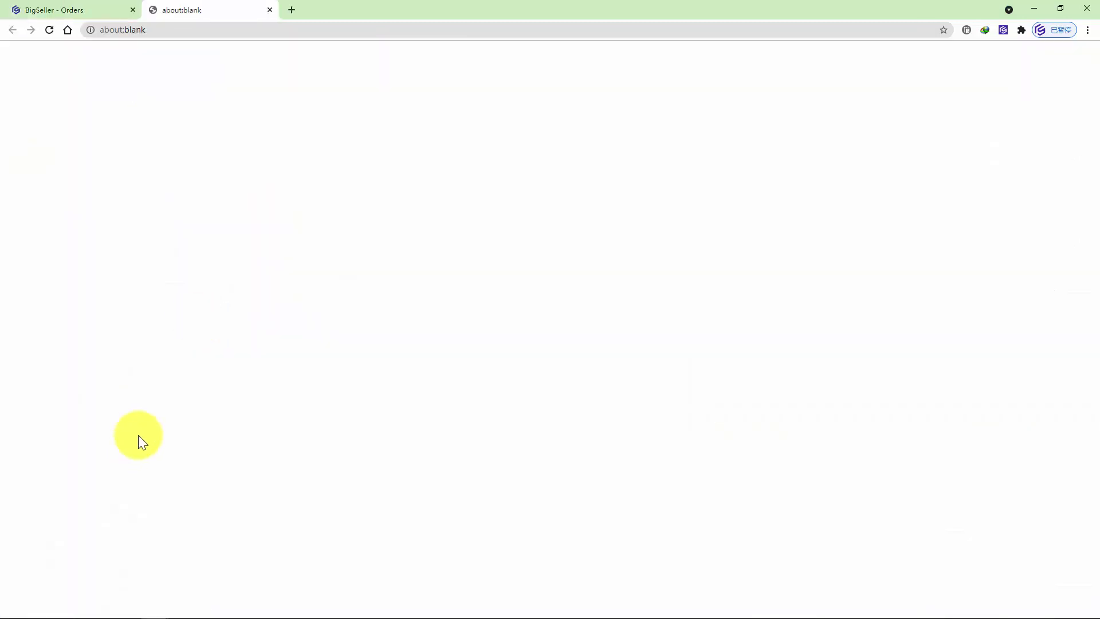
Maximize the shipping label PDF, examine pages 1 and 2, and close both the document and the blank browser page
double_click(731, 7)
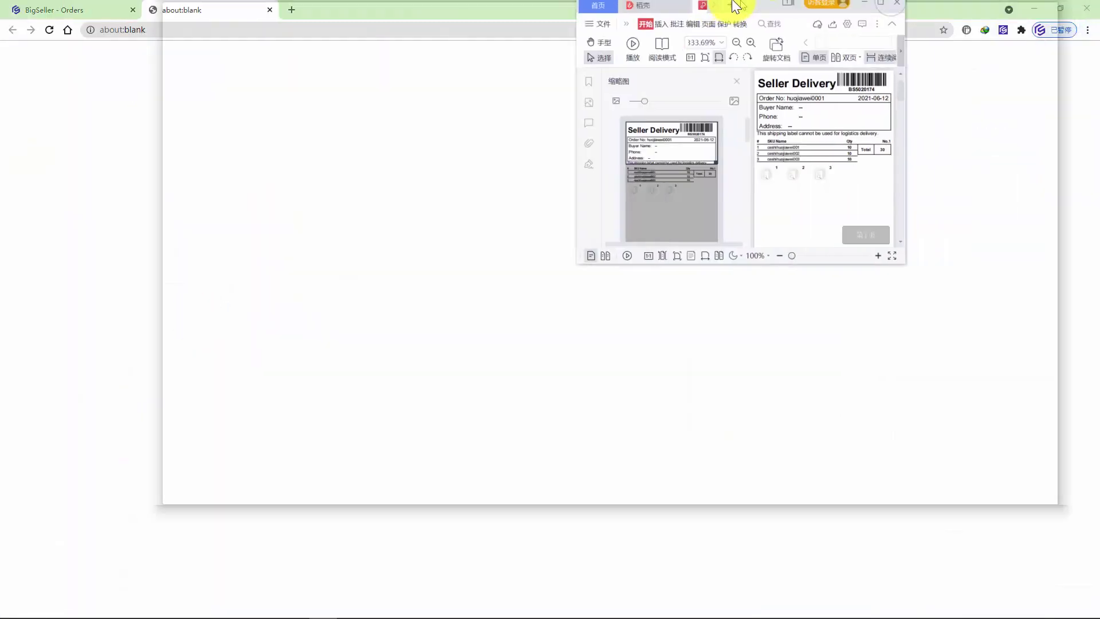
scroll(515, 344, "down", 8)
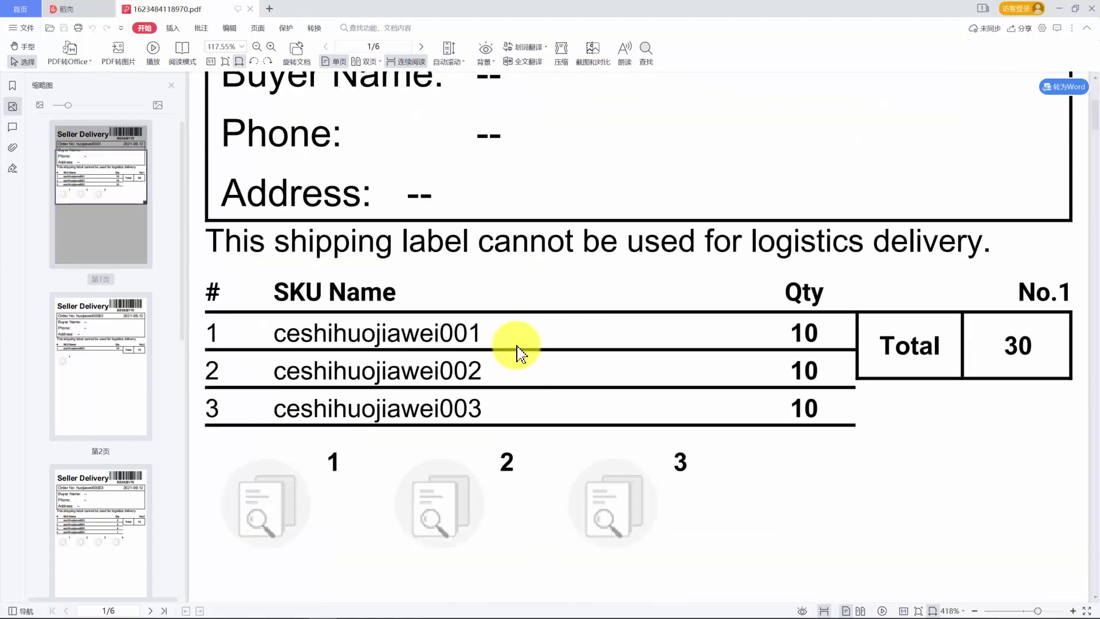
left_click(117, 328)
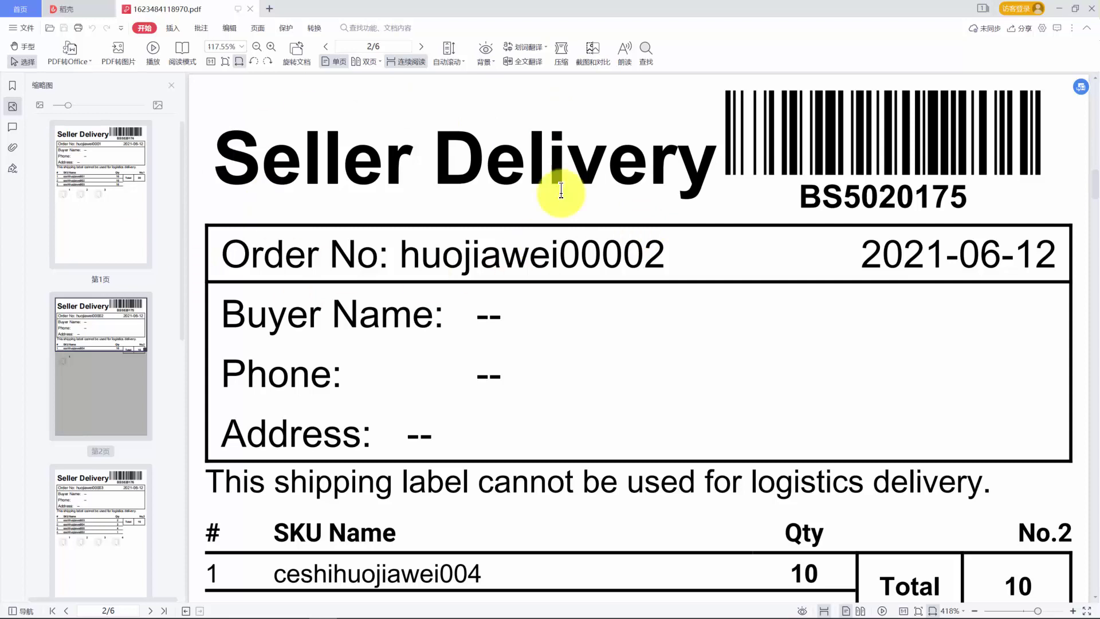
scroll(522, 281, "up", 3)
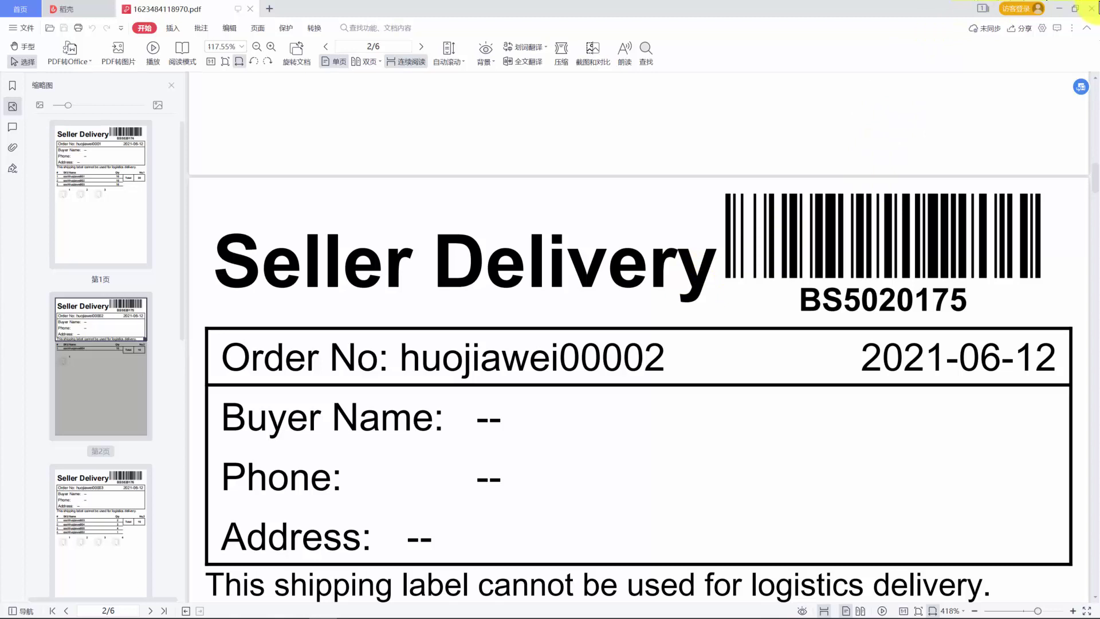
left_click(1092, 8)
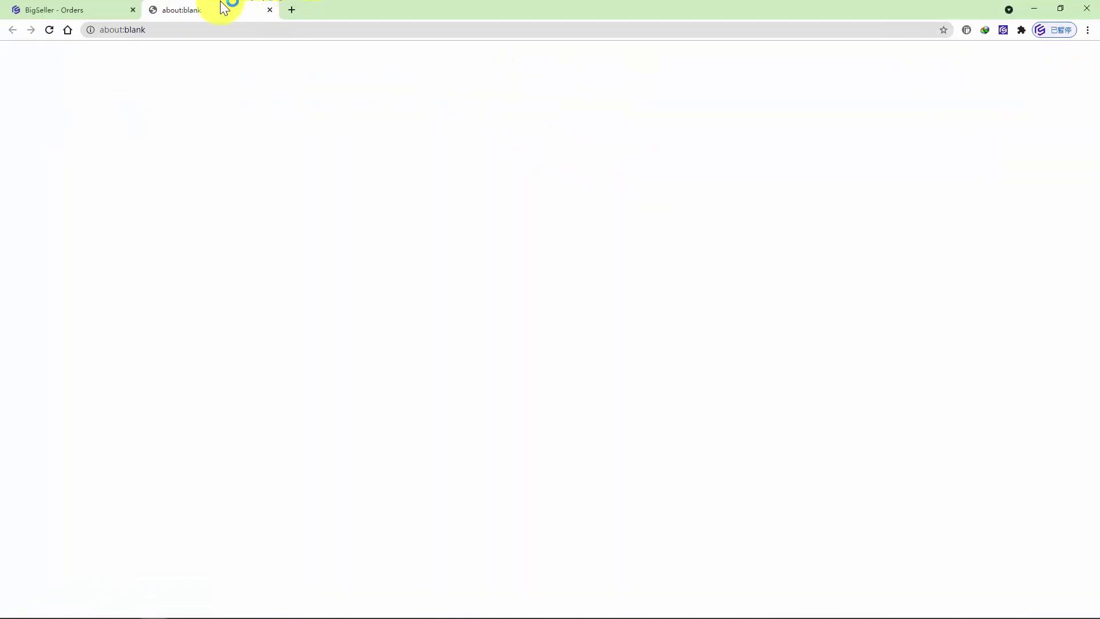
left_click(269, 10)
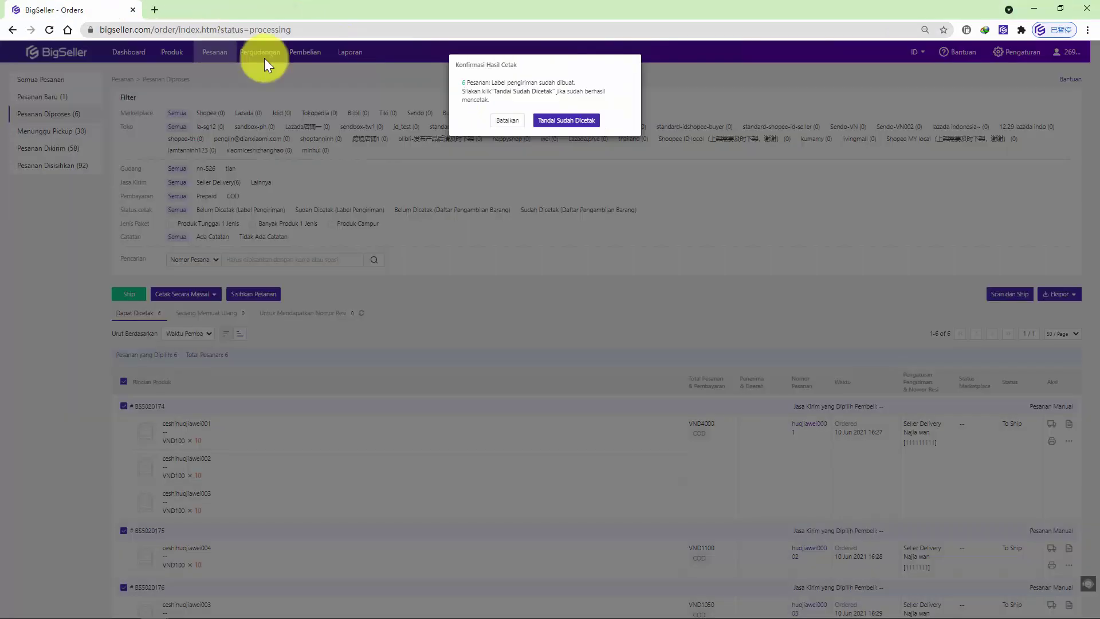
Mark the selected orders' shipping labels as printed with Tandai Sudah Dicetak, and check the order list
left_click(556, 125)
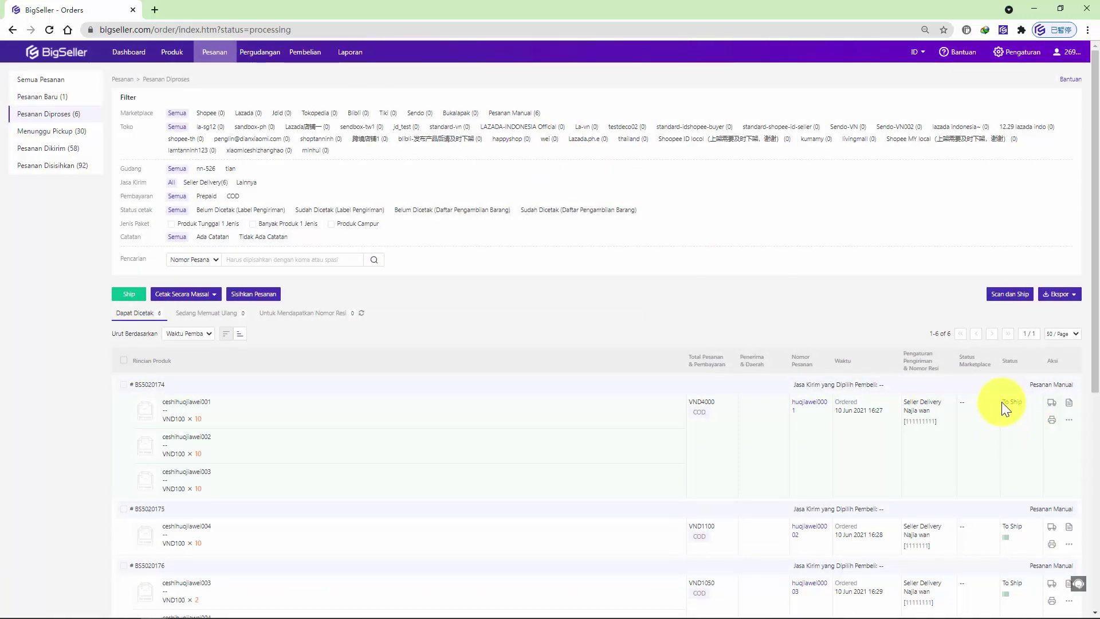
scroll(1002, 421, "down", 5)
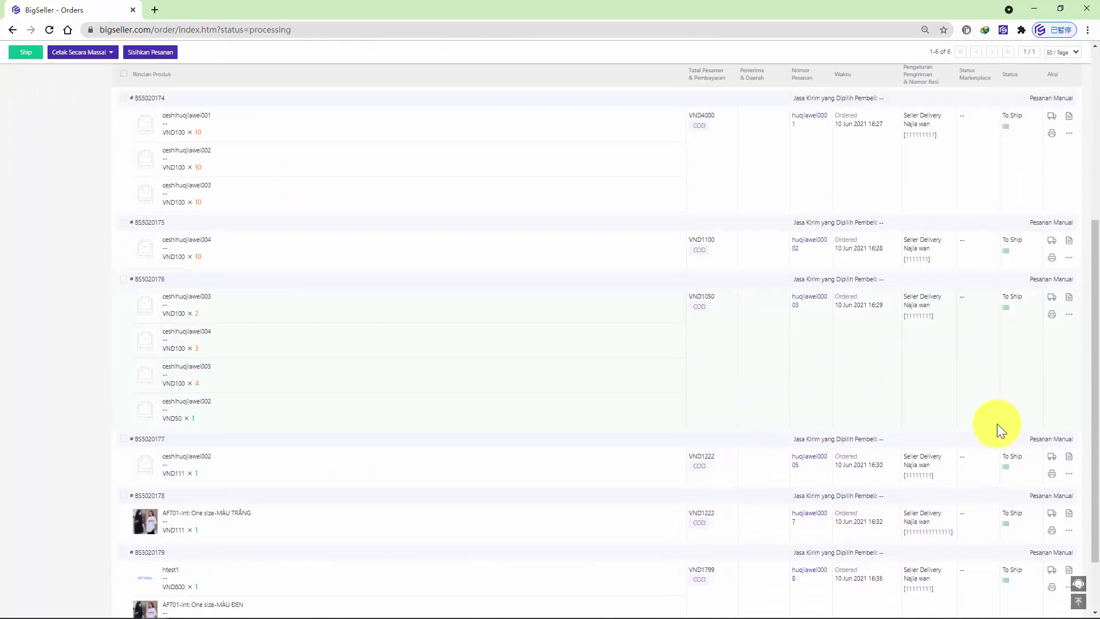
scroll(995, 420, "up", 4)
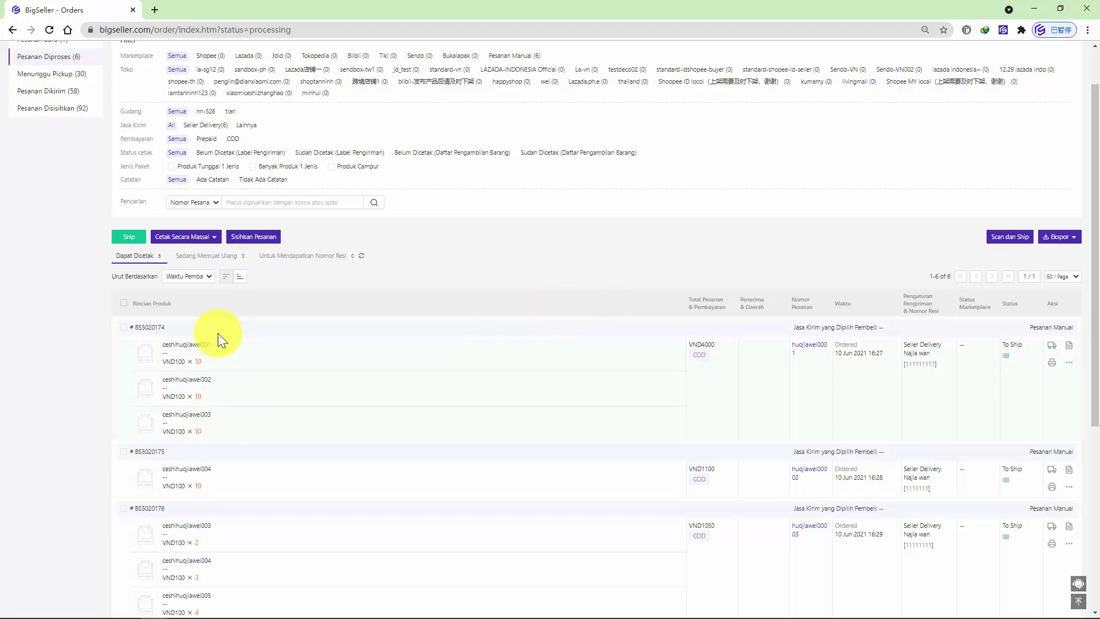
View the Sedang Memuat Ulang and Untuk Mendapatkan Nomor Resi lists, and return to Dapat Dicetak
left_click(216, 256)
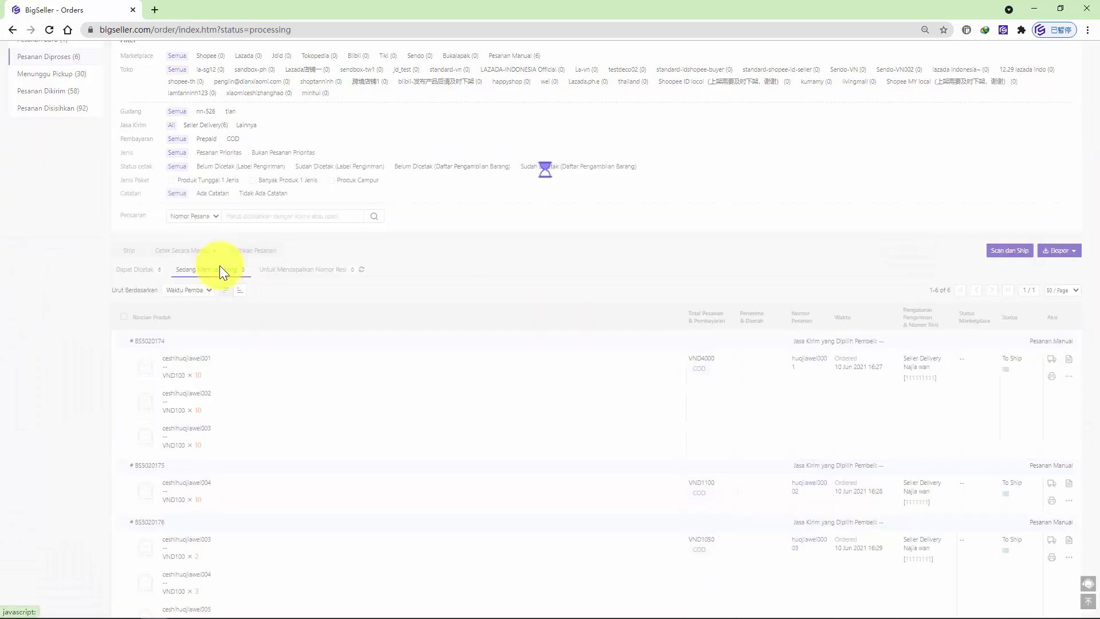
left_click(290, 327)
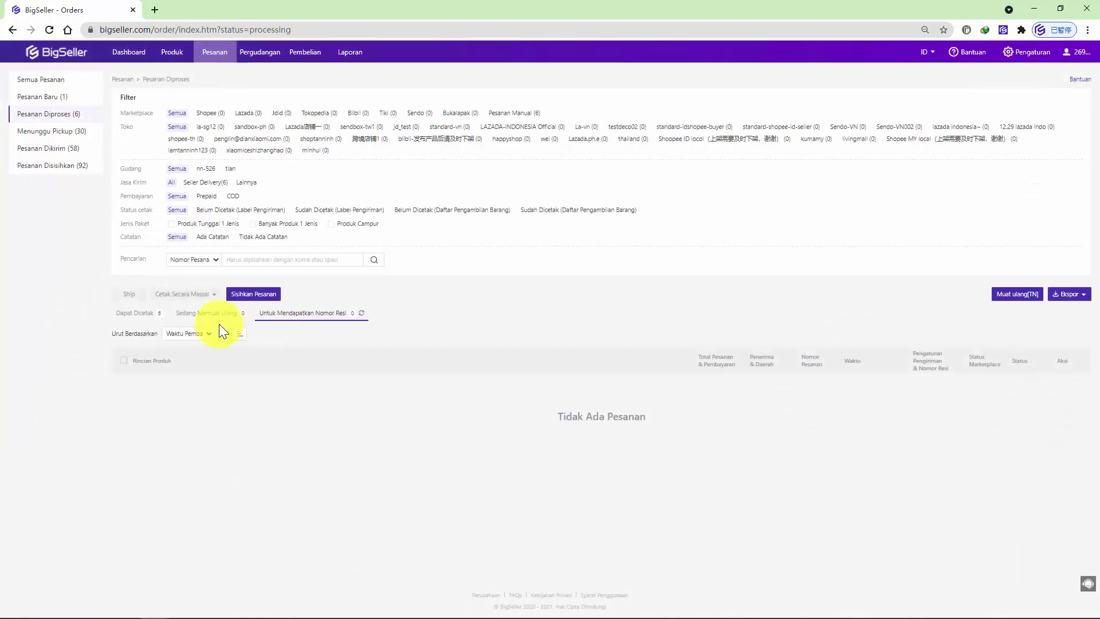
left_click(138, 324)
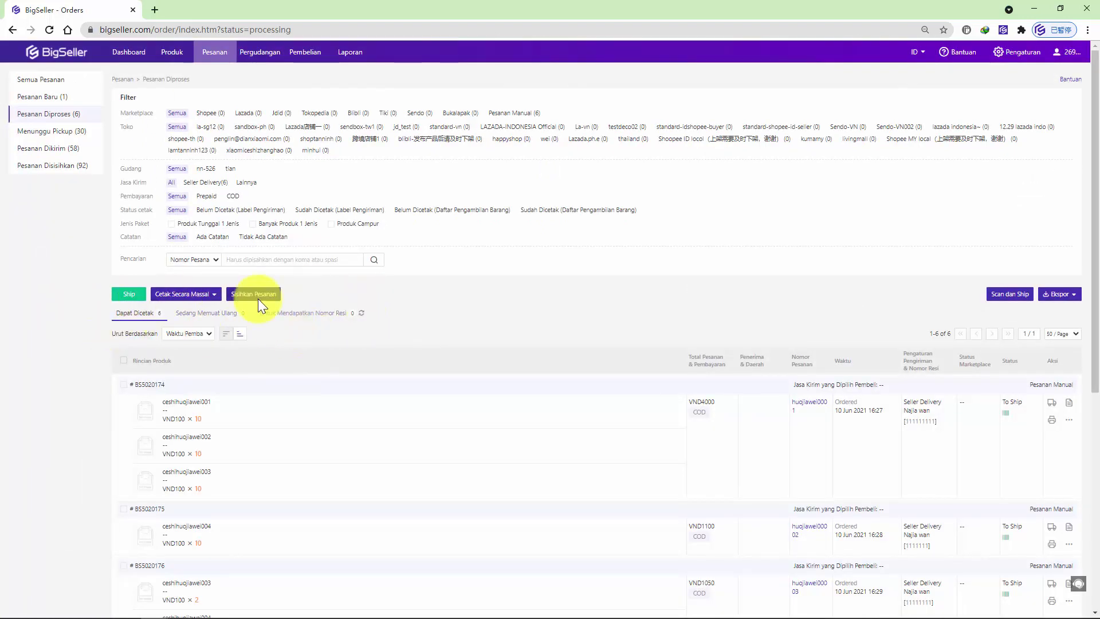
Bulk print the pick list for all Dapat Dicetak orders with Cetak Daftar Pengambilan Barang, close it, and cancel marking it as printed
left_click(209, 294)
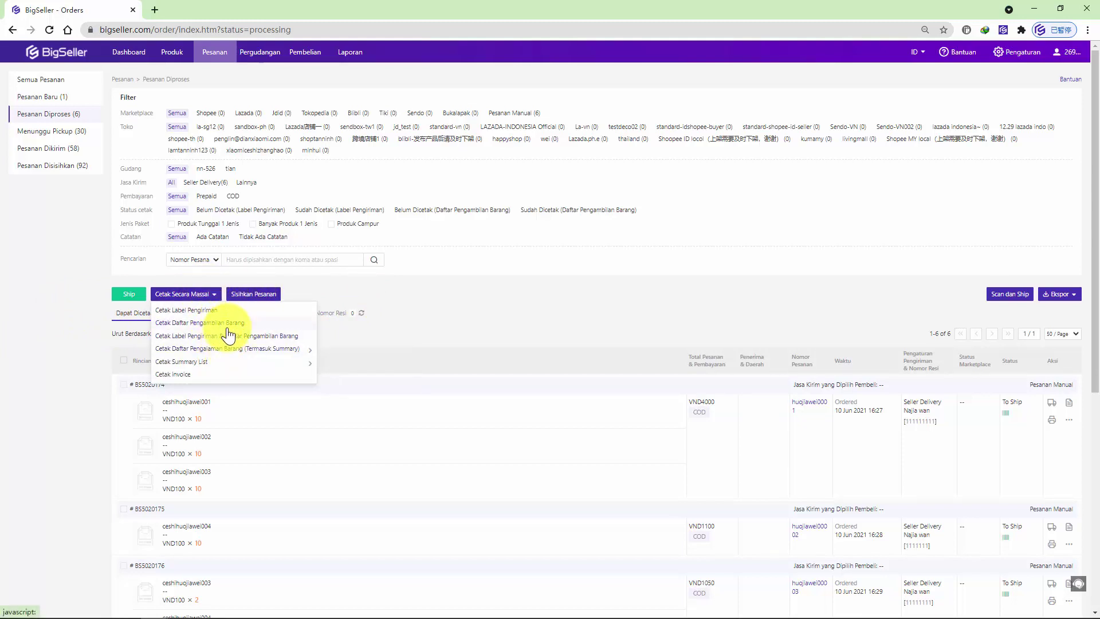
left_click(123, 360)
left_click(184, 294)
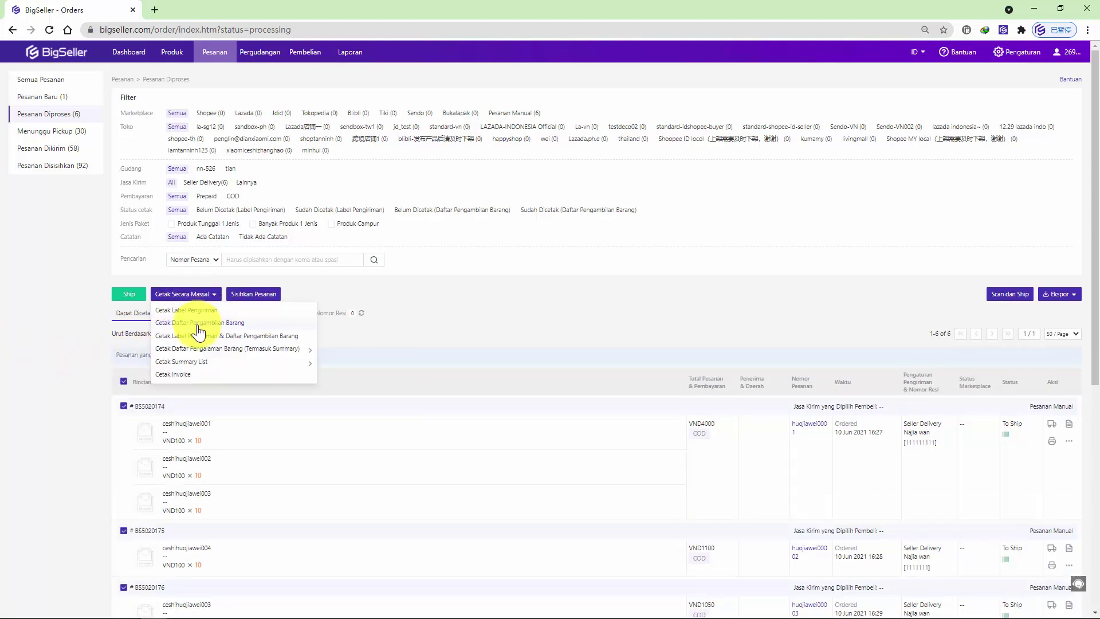
left_click(198, 323)
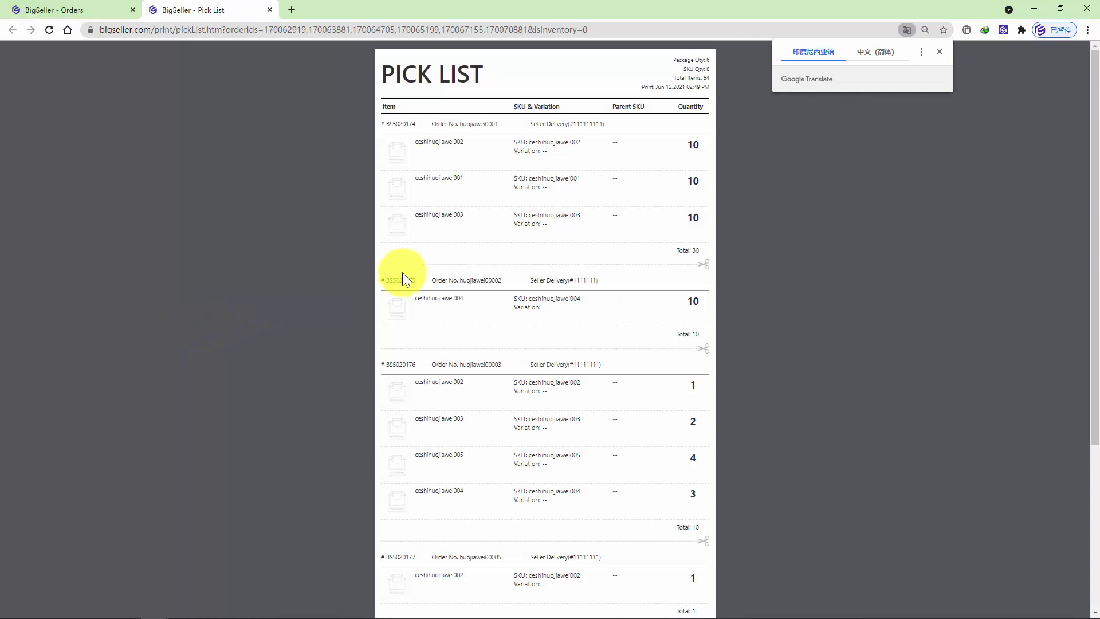
left_click(269, 9)
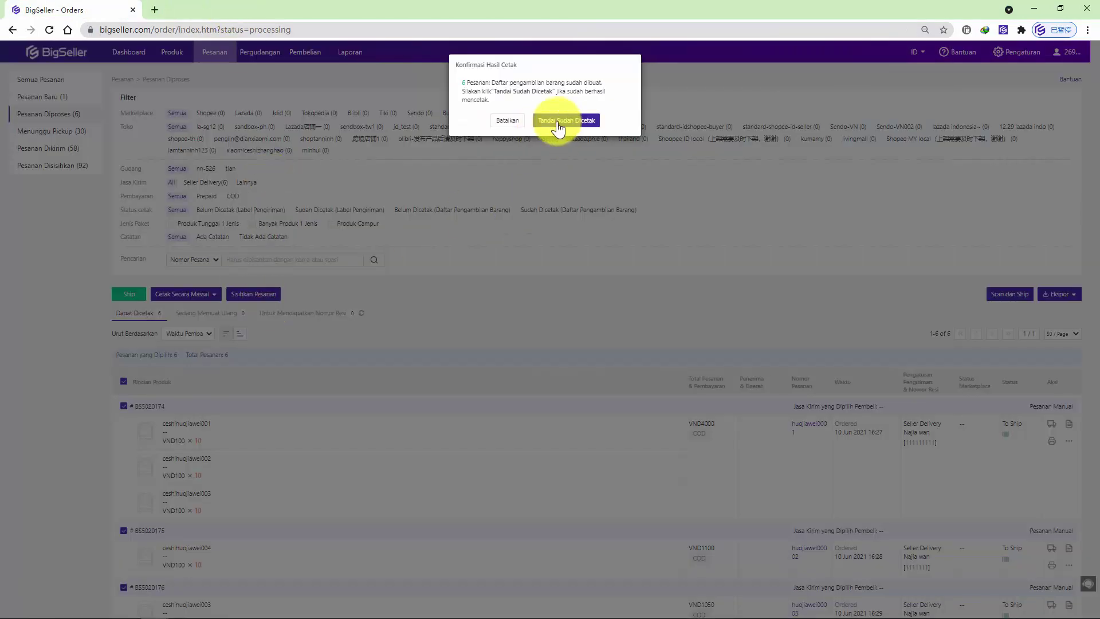
left_click(506, 121)
Bulk print the selected orders' invoices with Cetak Invoice, and close the invoice document
left_click(182, 294)
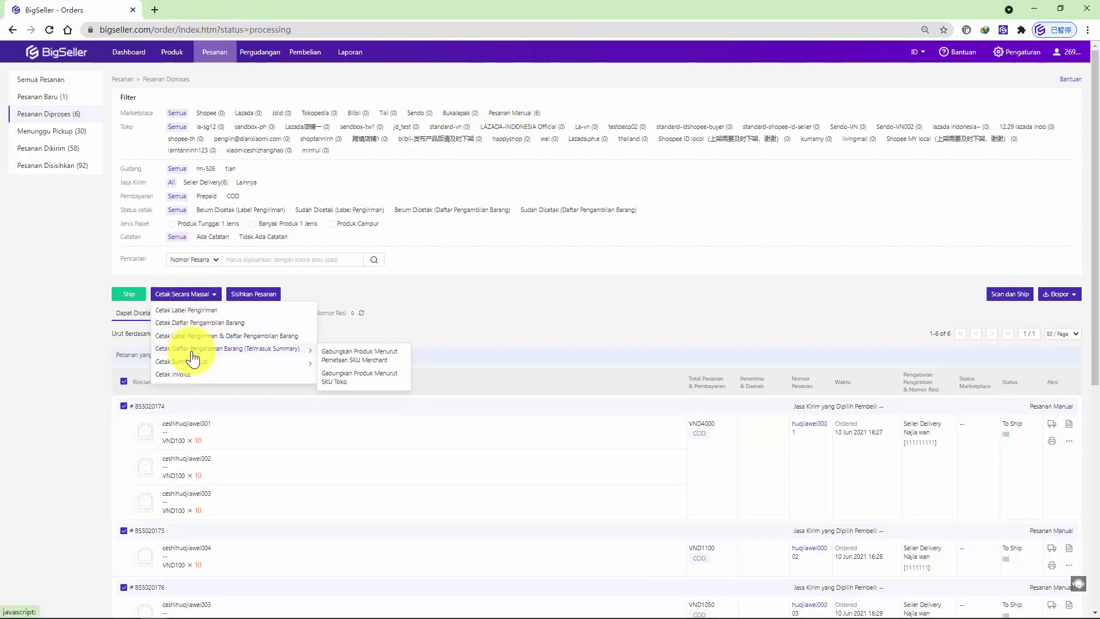
left_click(265, 376)
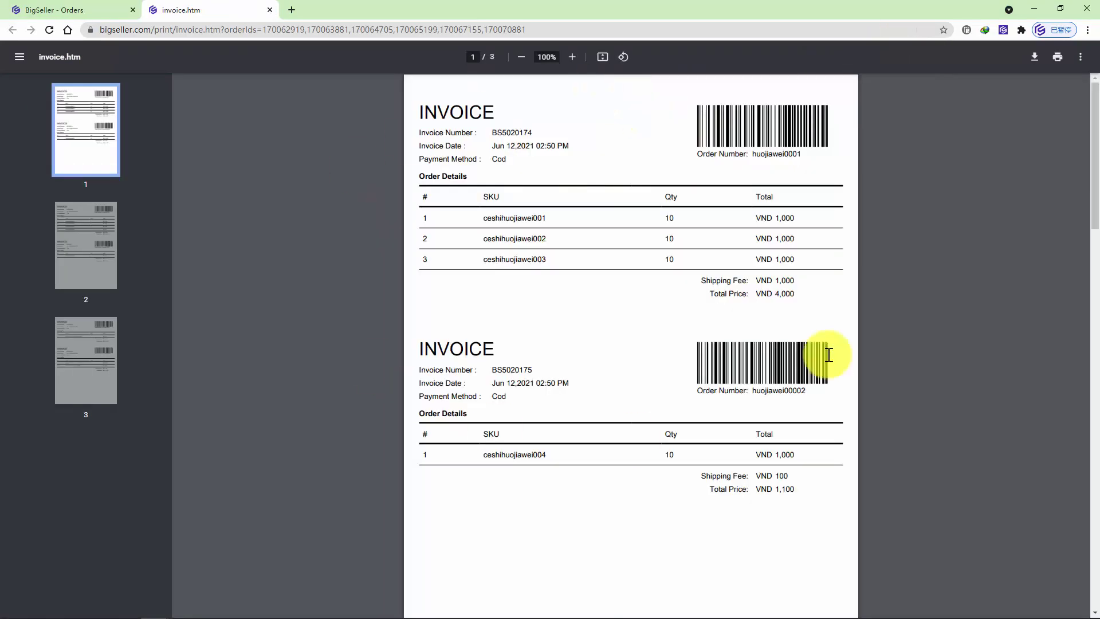
middle_click(228, 11)
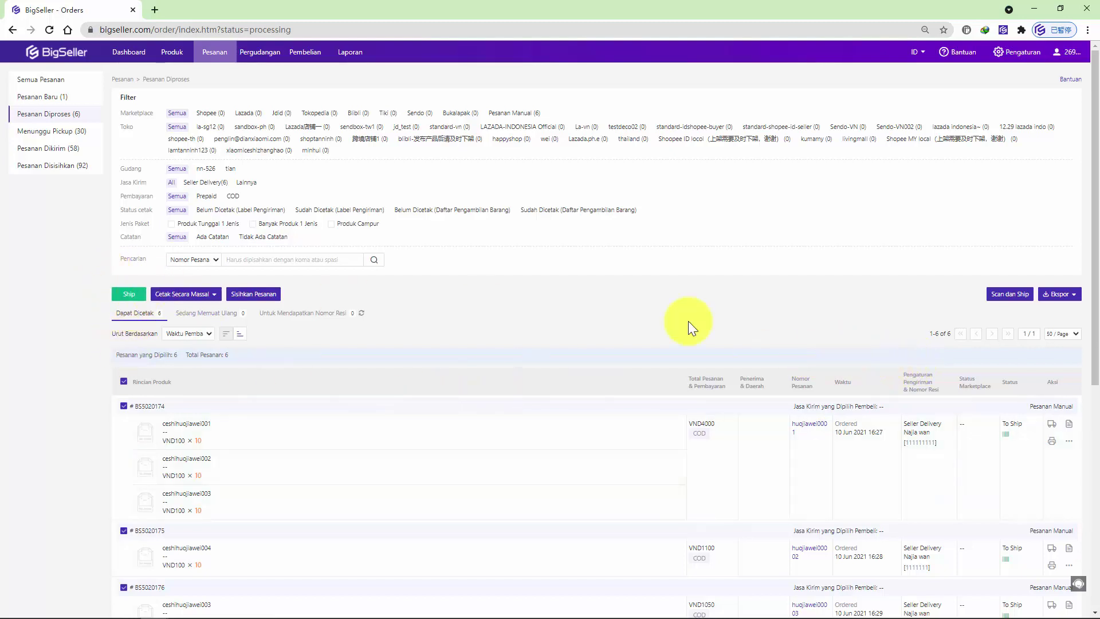
Open Scan dan Ship and view the shipping service choices, keeping Semua Jasa Kirim
left_click(1015, 295)
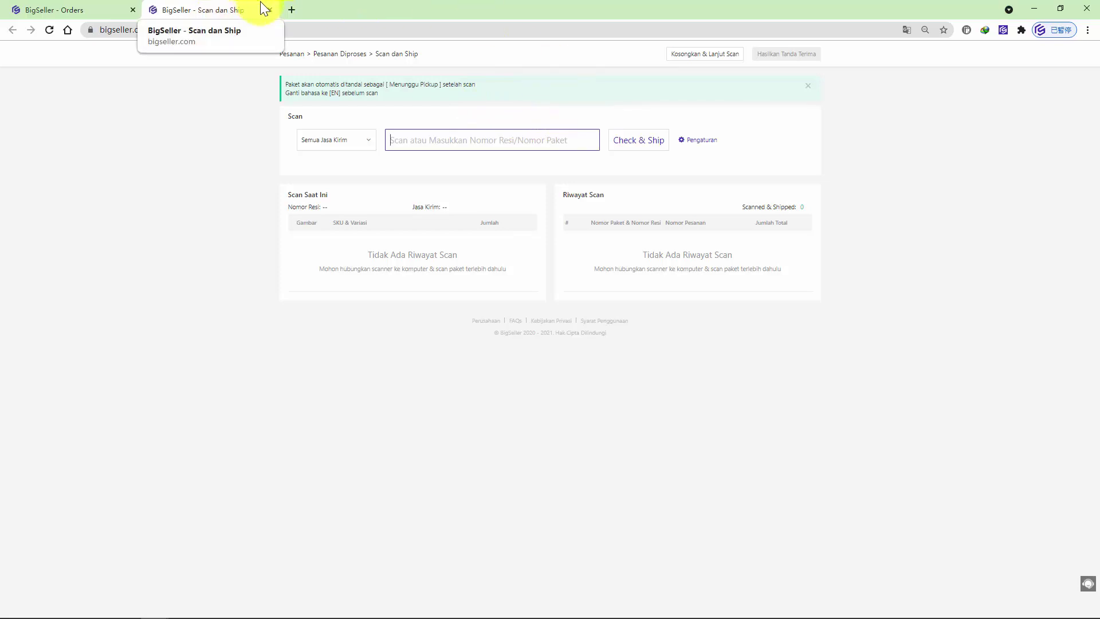
left_click(362, 142)
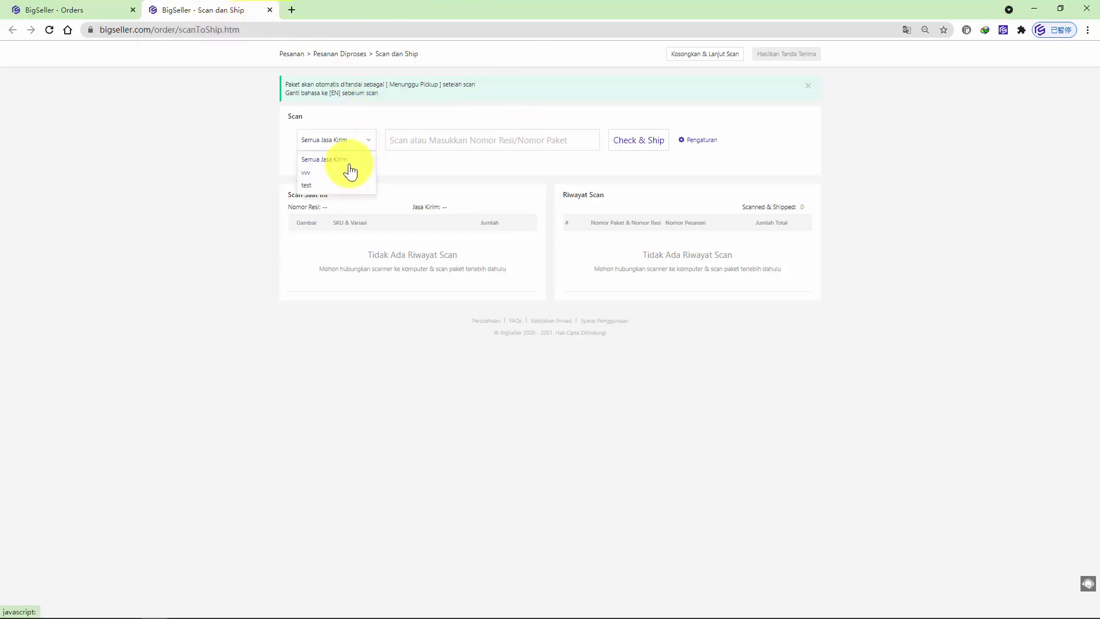
left_click(349, 163)
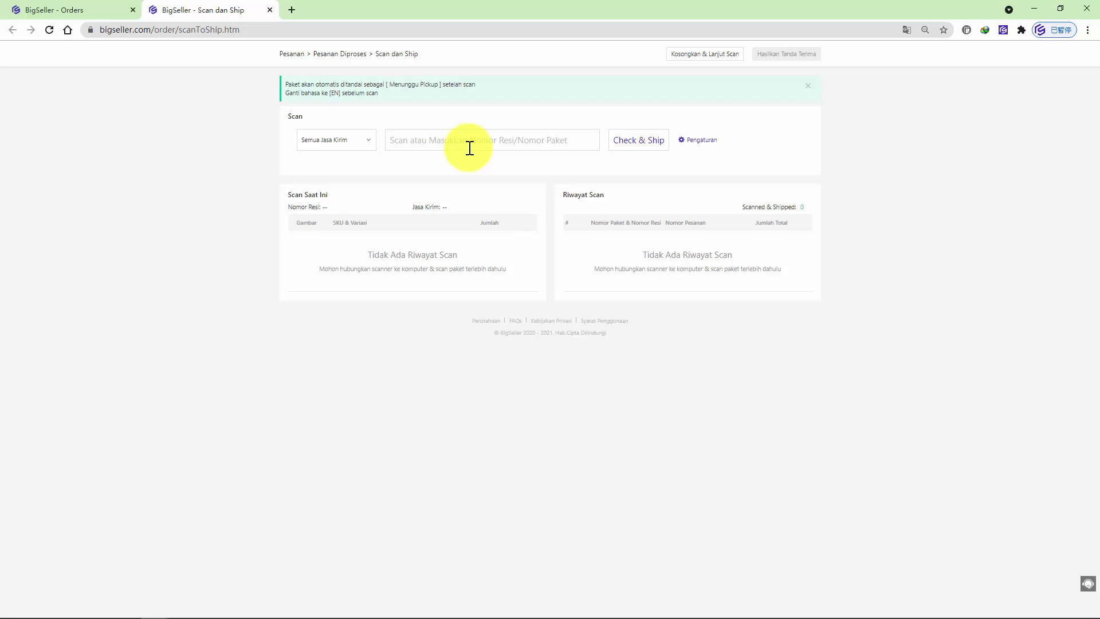
left_click(346, 142)
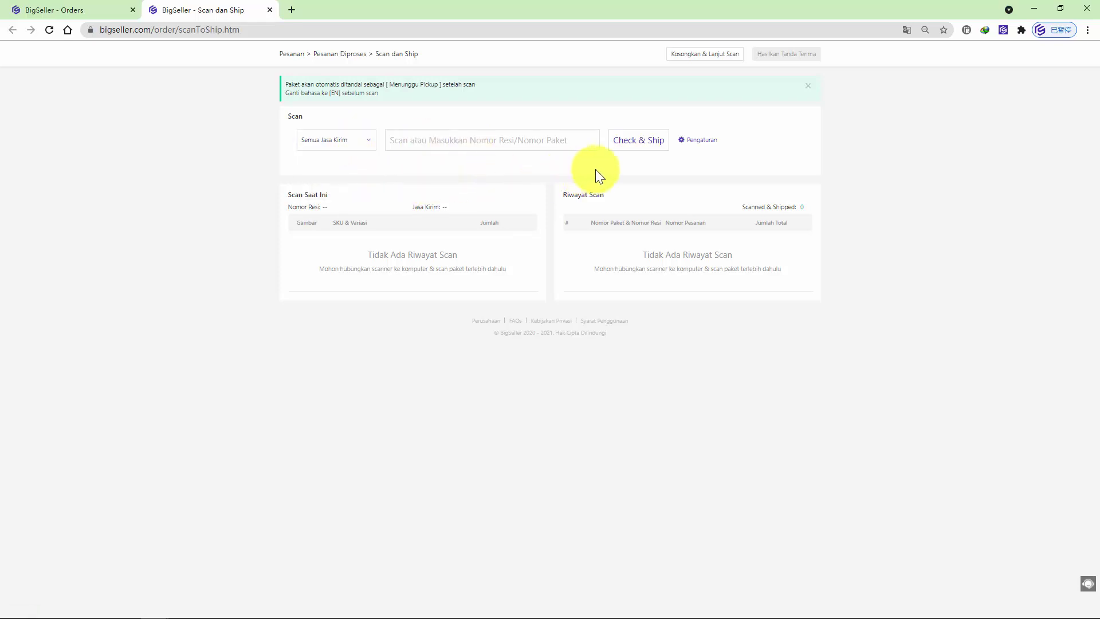
Review the tracking number and Jumlah Scan options in the Scan dan Ship settings, save them, and leave the page
left_click(710, 142)
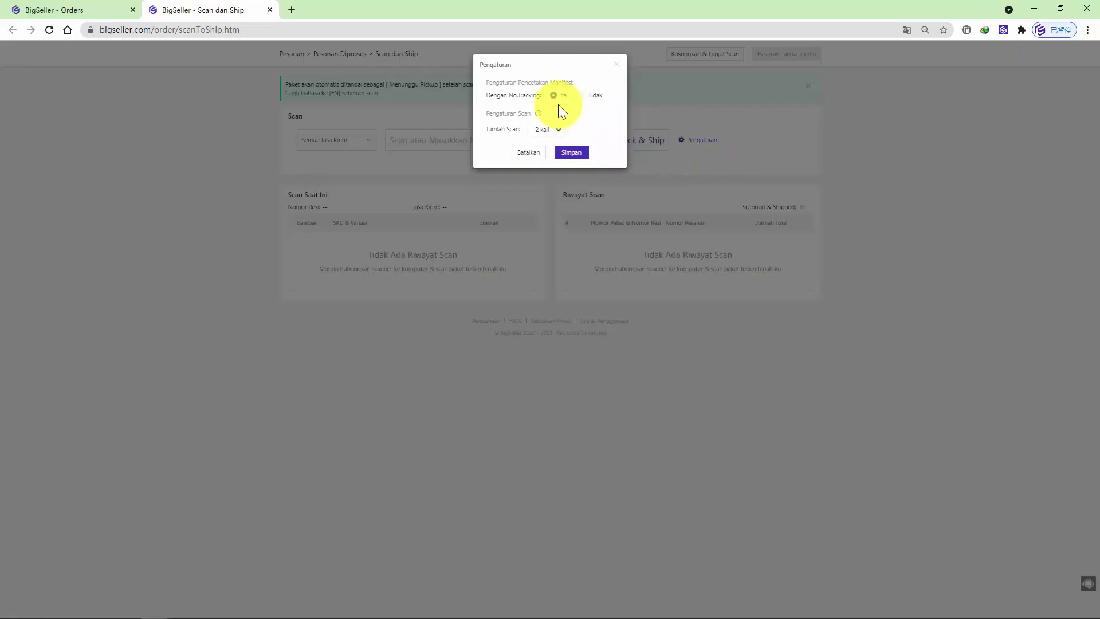
left_click(563, 129)
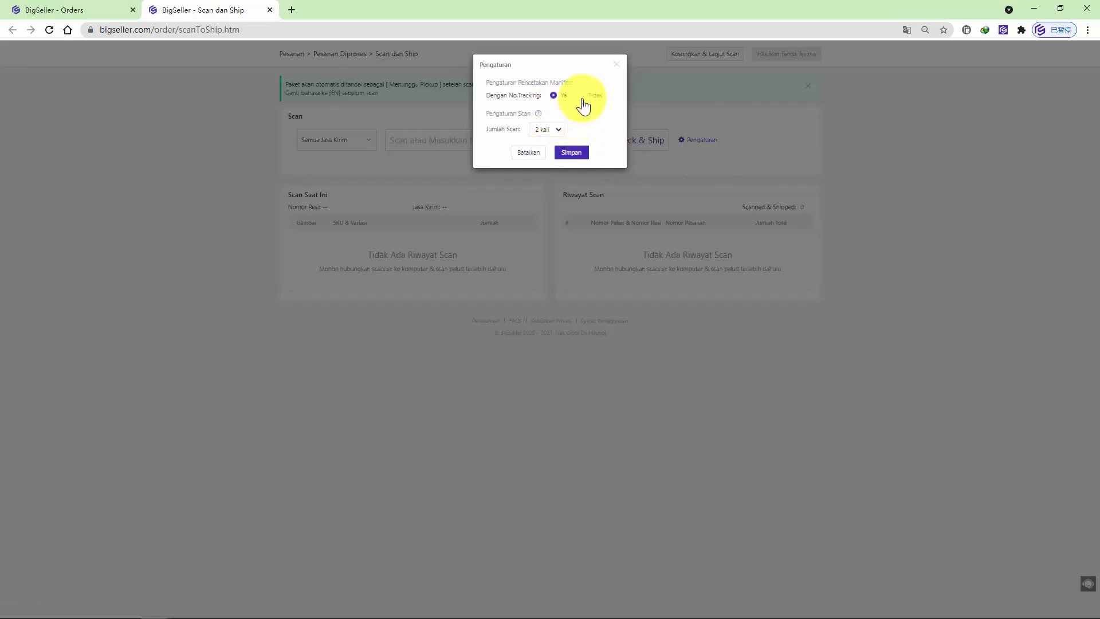
left_click(569, 151)
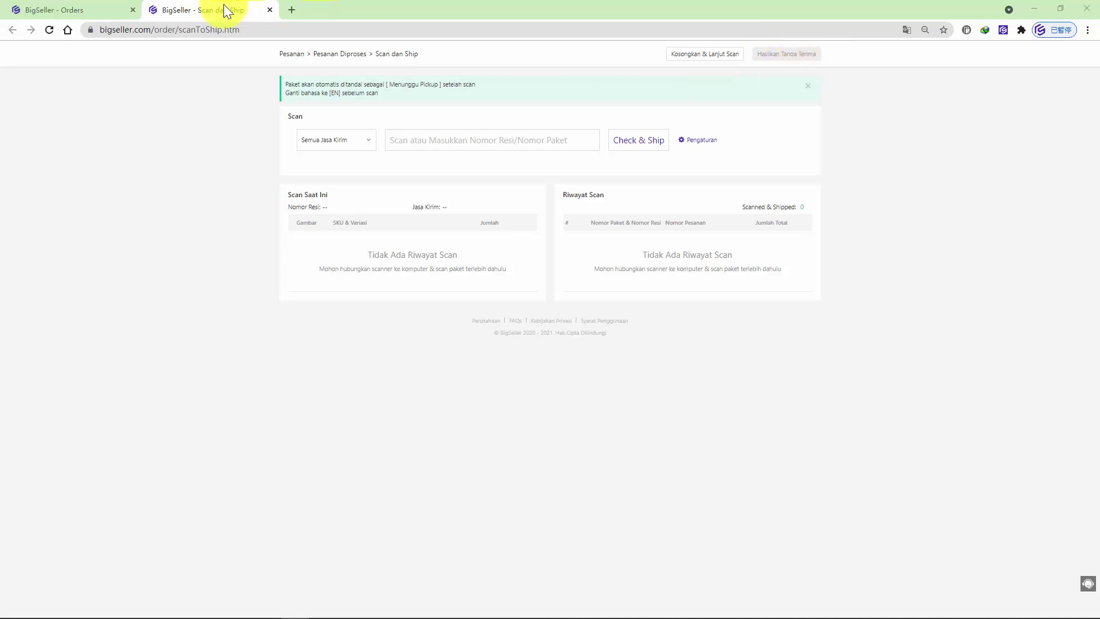
left_click(267, 12)
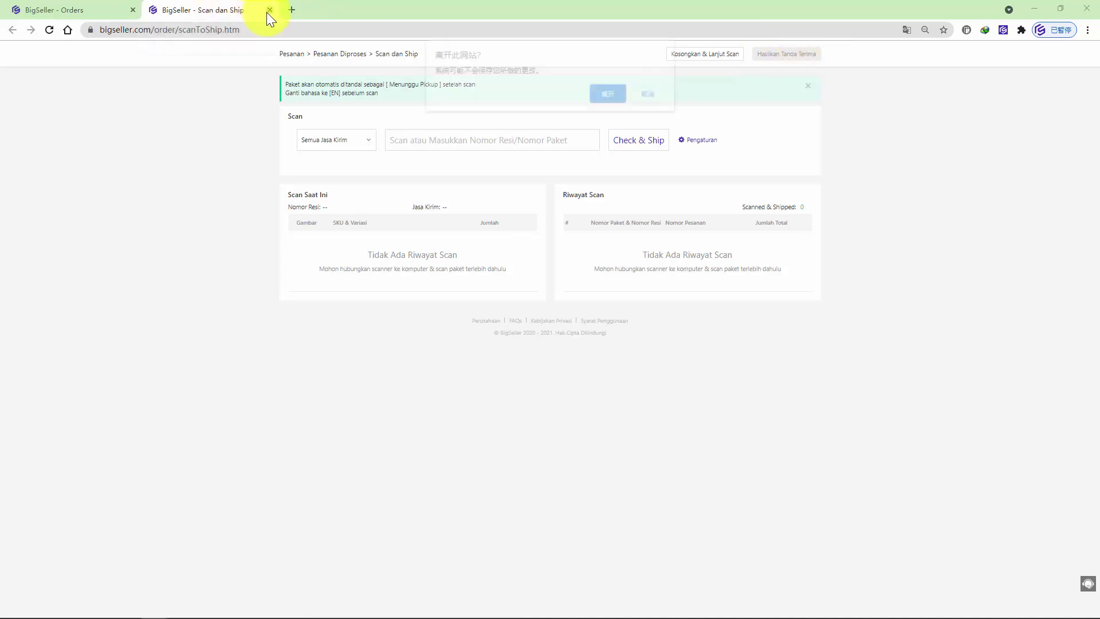
left_click(626, 99)
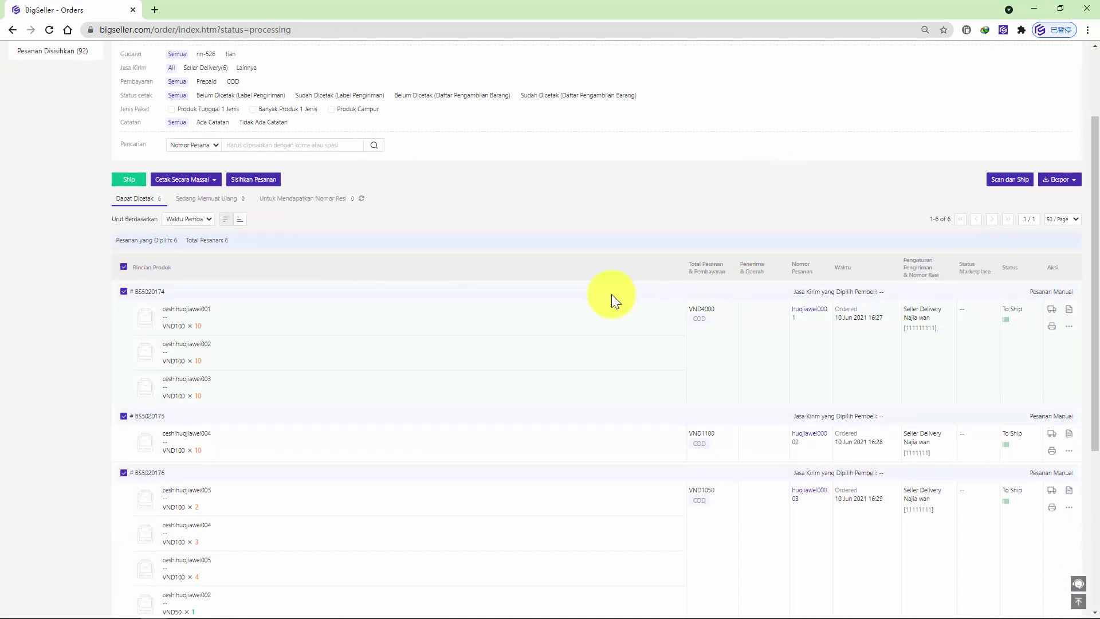
Go over the bulk print options in Pesanan Diproses, open Menunggu Pickup, and dismiss its operation guide
scroll(610, 293, "down", 1)
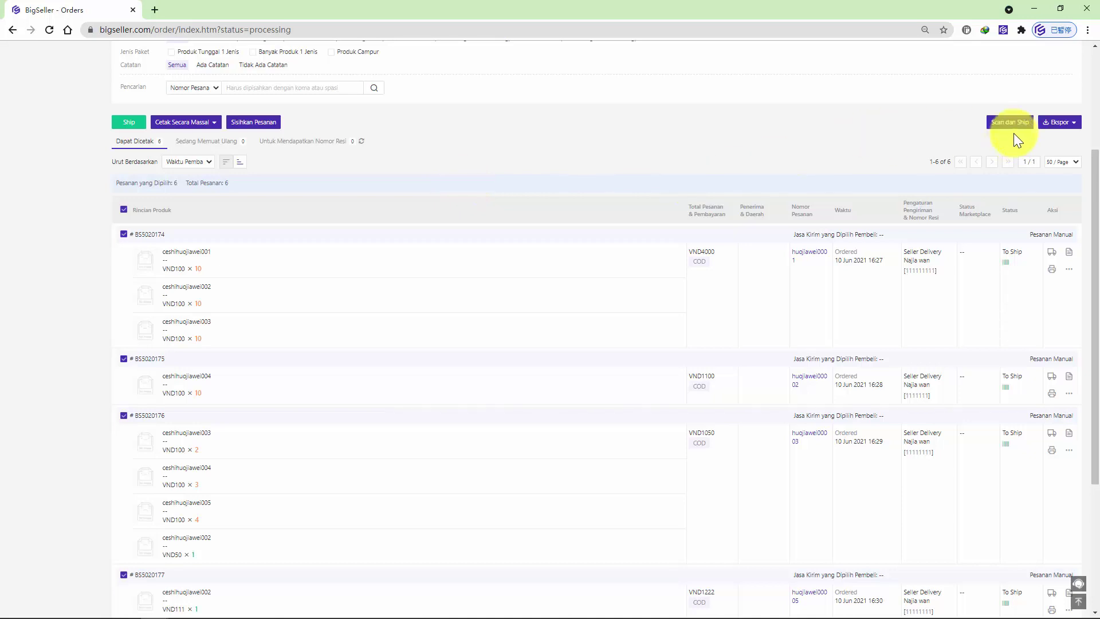
scroll(532, 225, "up", 2)
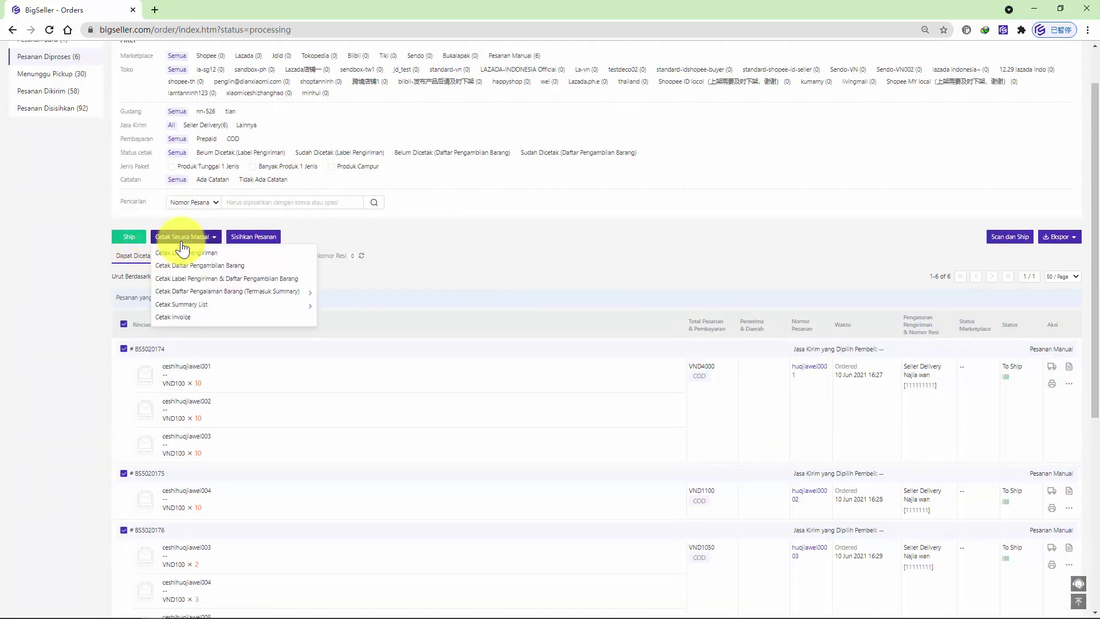
scroll(258, 229, "up", 1)
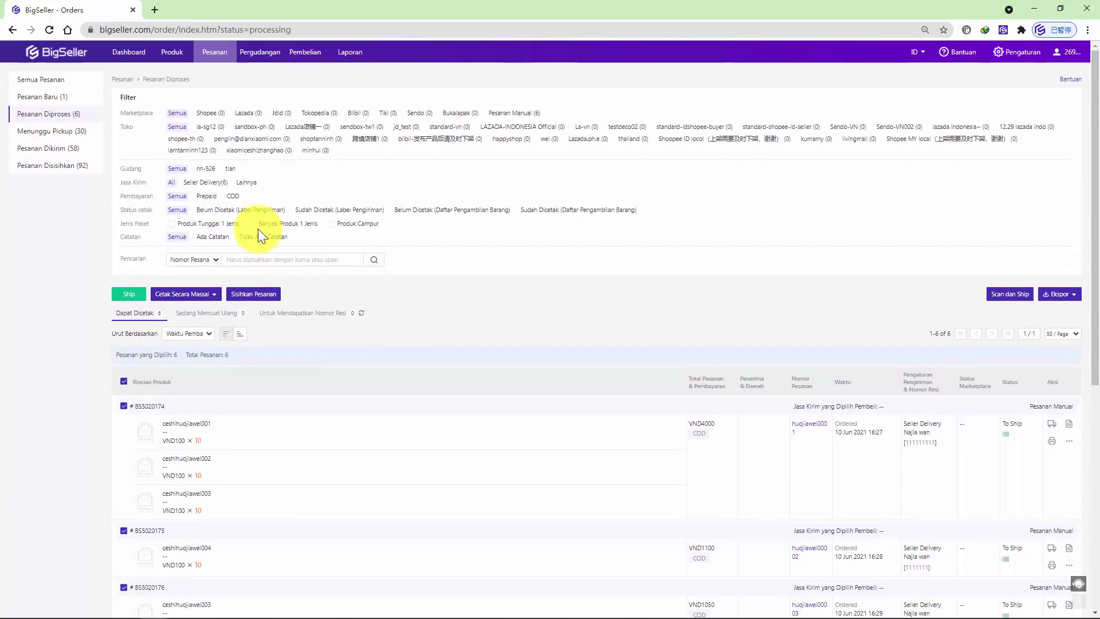
left_click(82, 134)
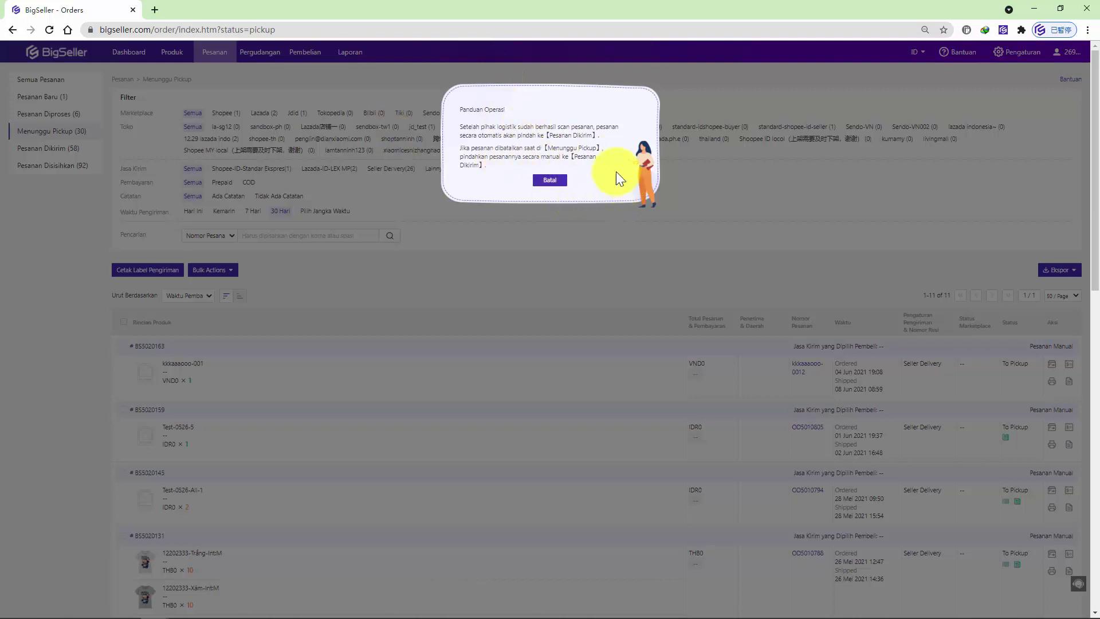
left_click(550, 181)
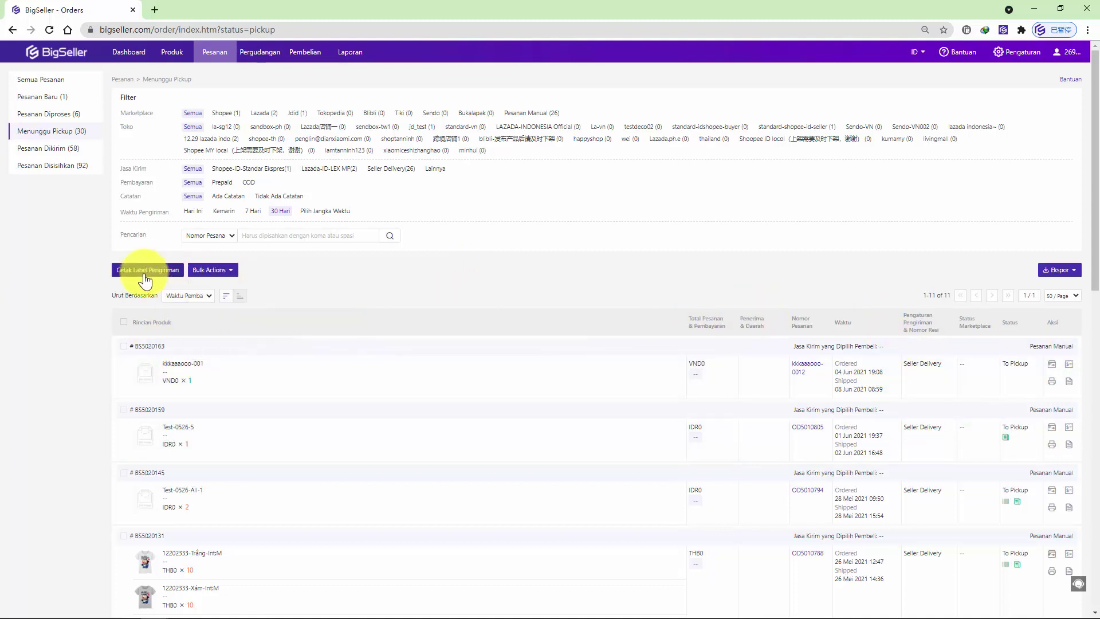
Review the Bulk Actions options and look through the orders in Menunggu Pickup
mouse_move(224, 274)
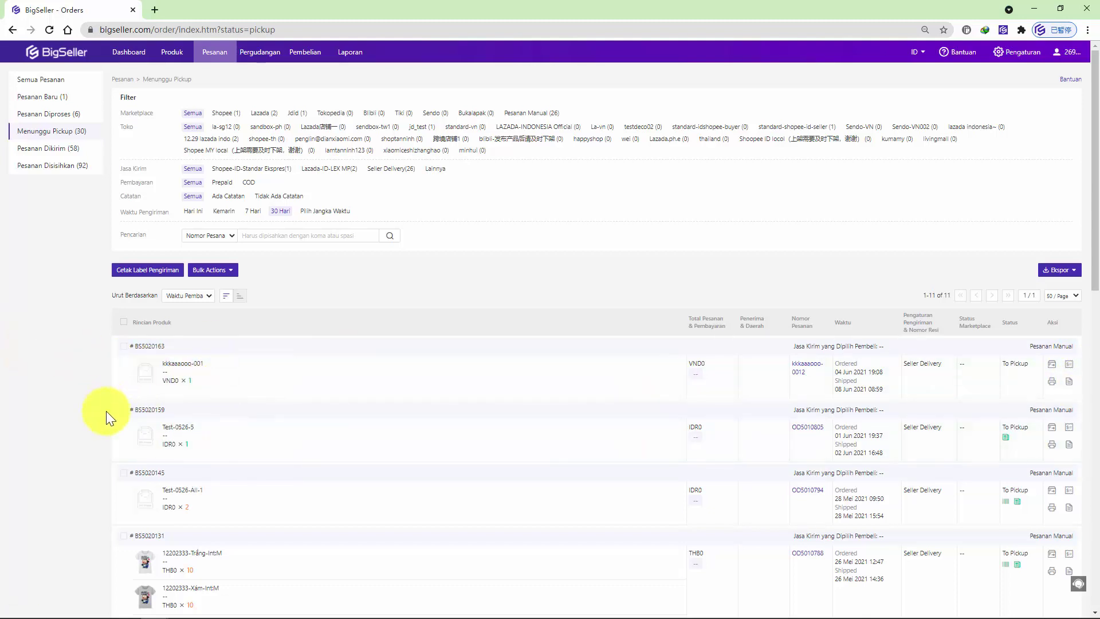
scroll(492, 500, "down", 9)
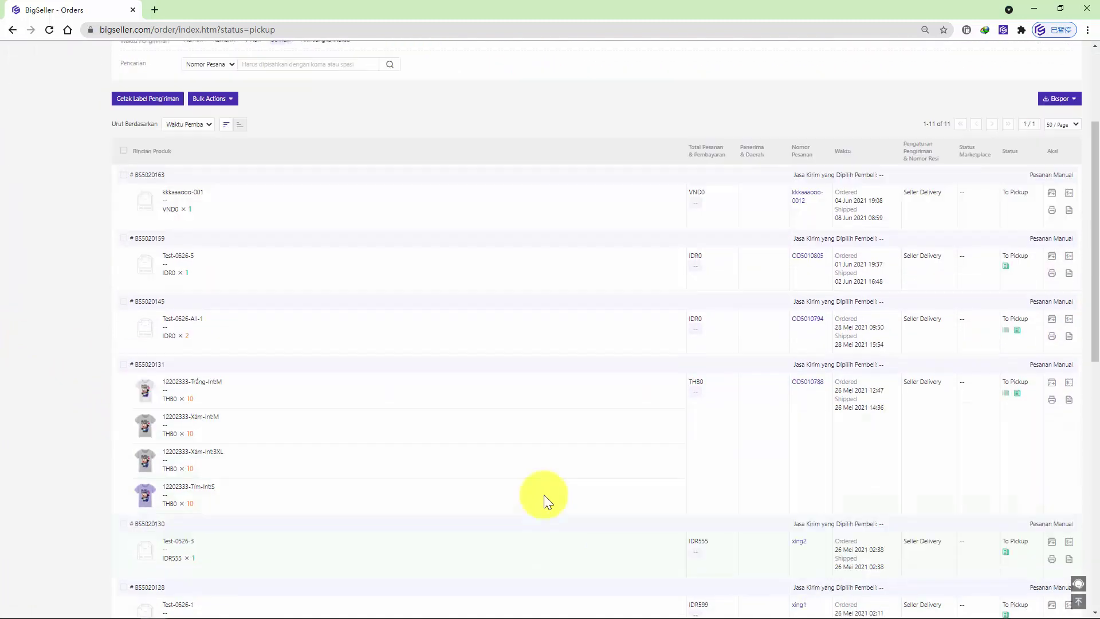
scroll(690, 454, "down", 4)
scroll(643, 410, "up", 18)
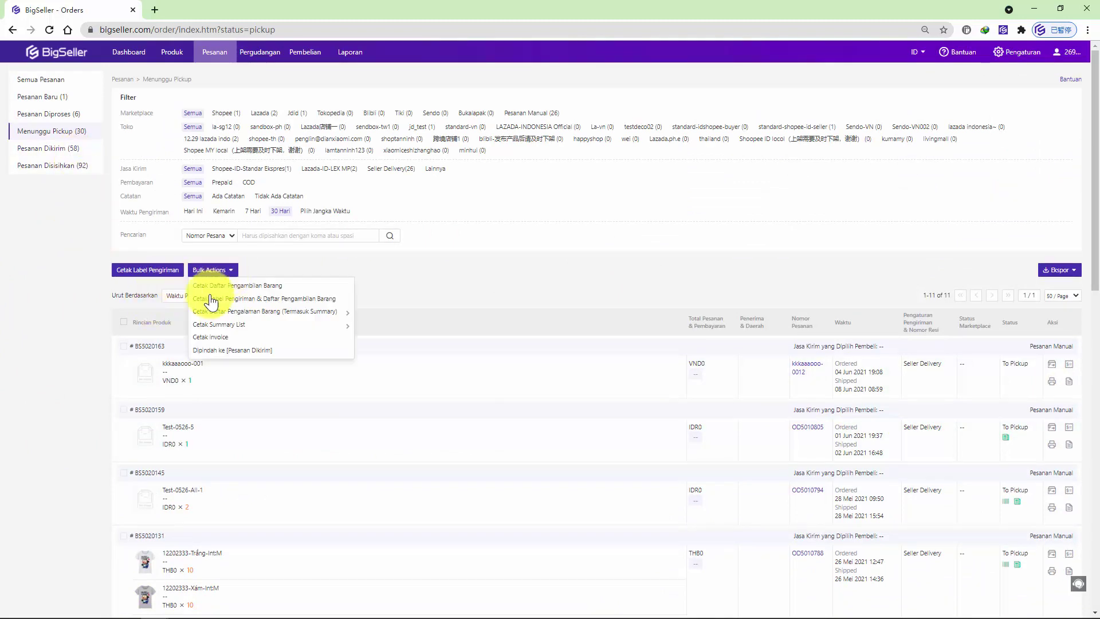
Look through the orders in Pesanan Dikirim, and open the Pesanan Disisihkan list
left_click(84, 150)
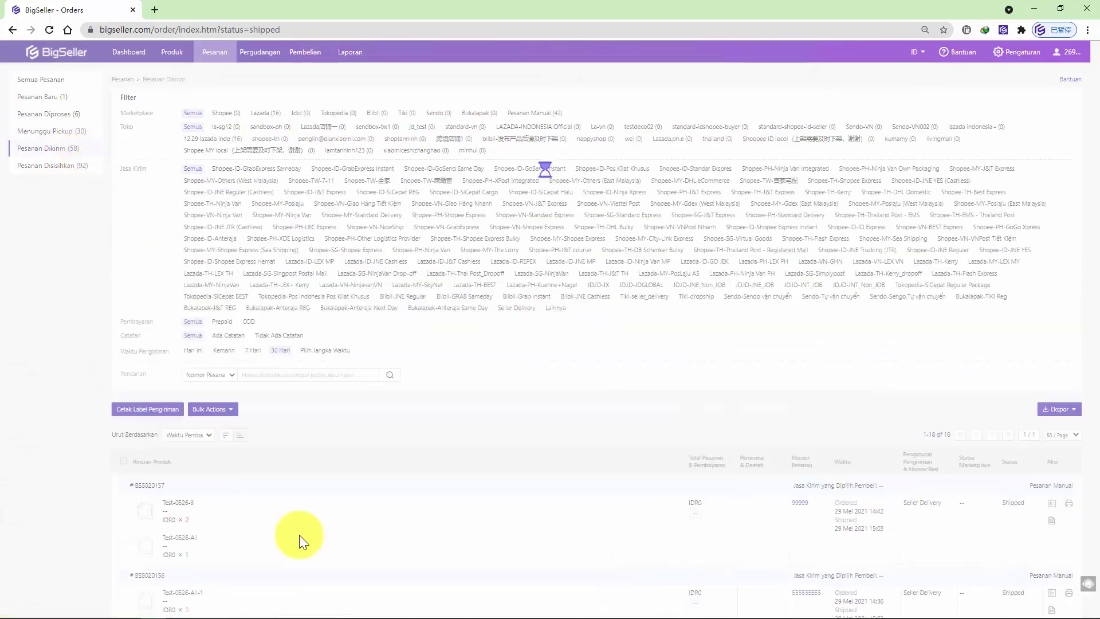
scroll(646, 432, "down", 3)
scroll(646, 432, "down", 9)
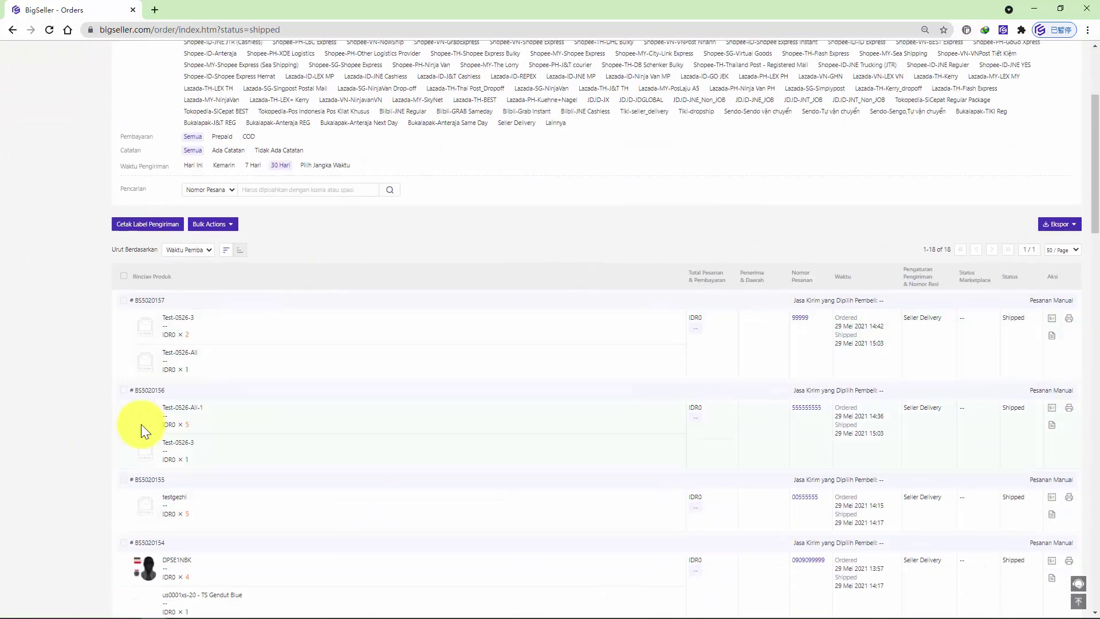
scroll(794, 457, "up", 7)
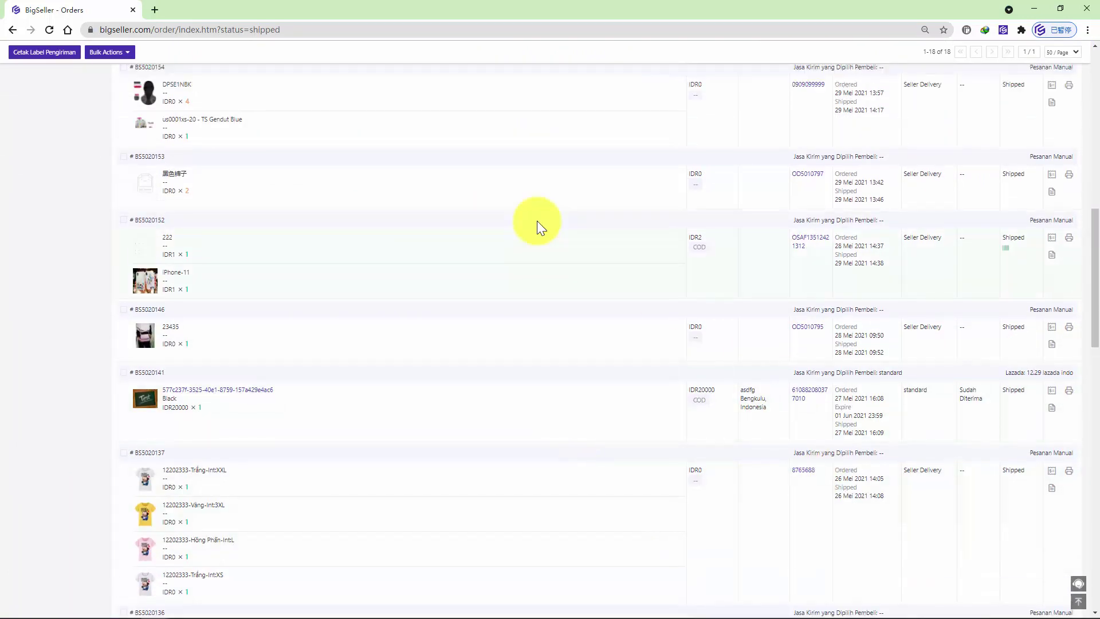
scroll(374, 298, "up", 5)
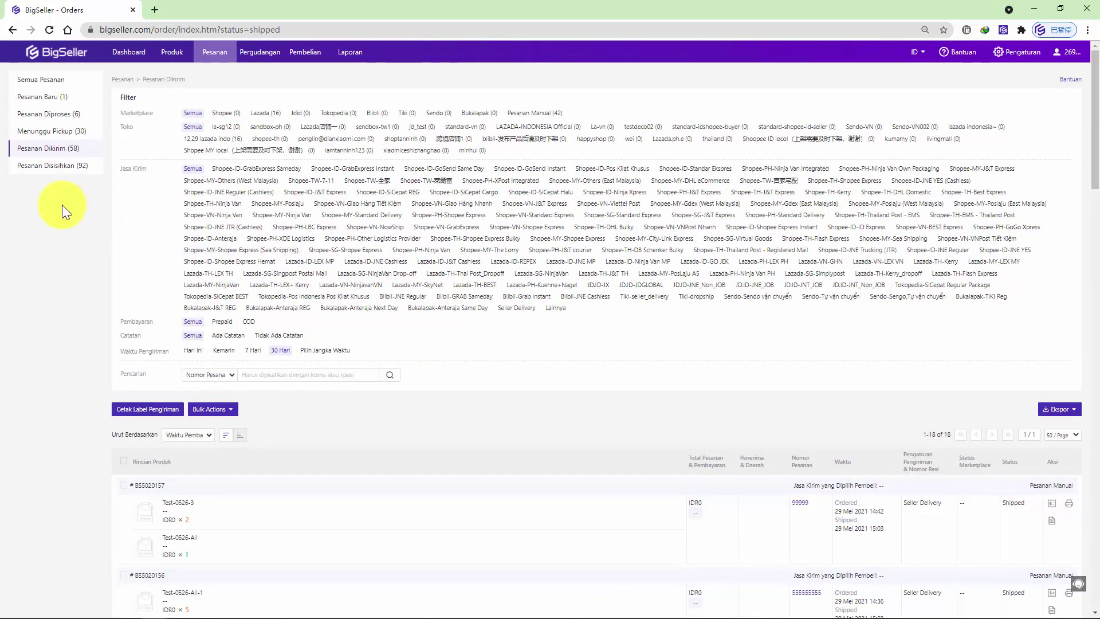
left_click(28, 166)
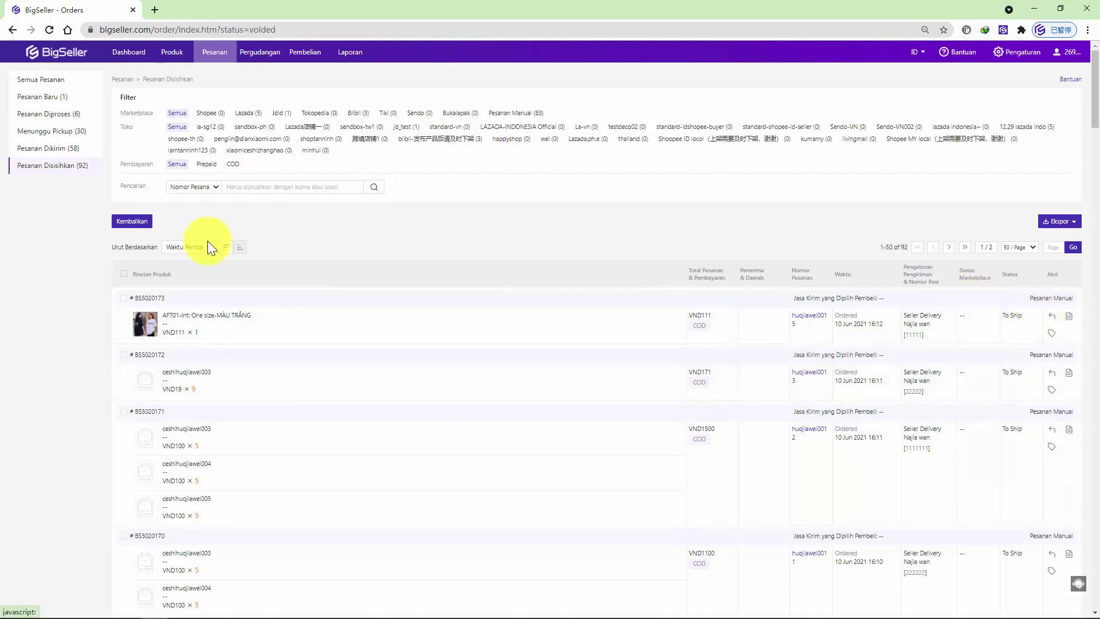
Open the Semua Pesanan list and look through its filters and orders from the last 90 days
left_click(57, 80)
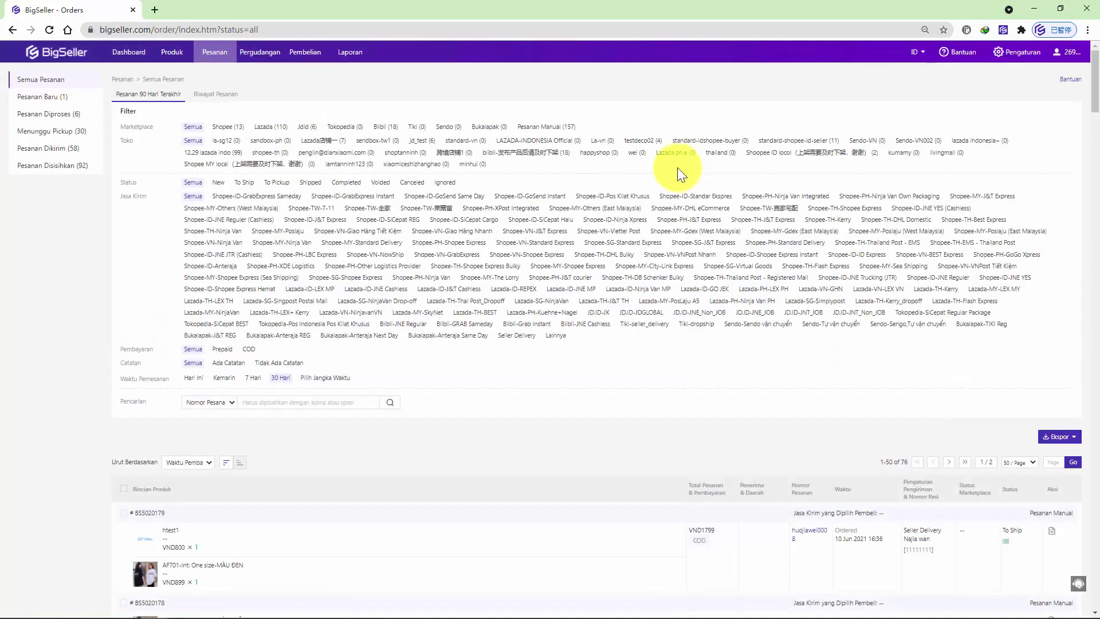
scroll(819, 350, "down", 3)
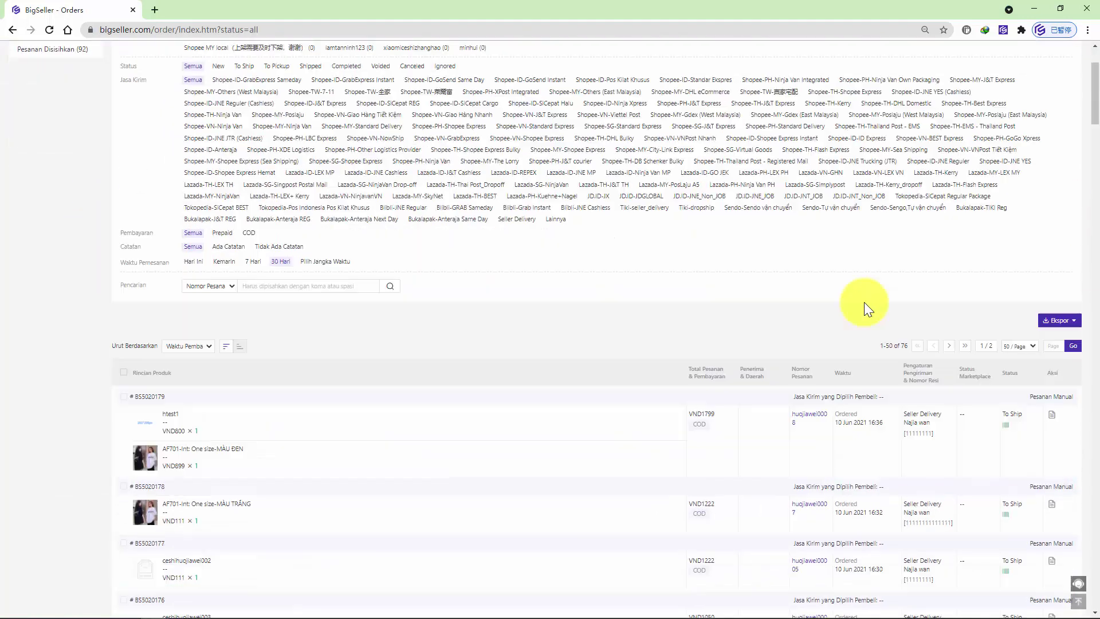
scroll(448, 328, "up", 3)
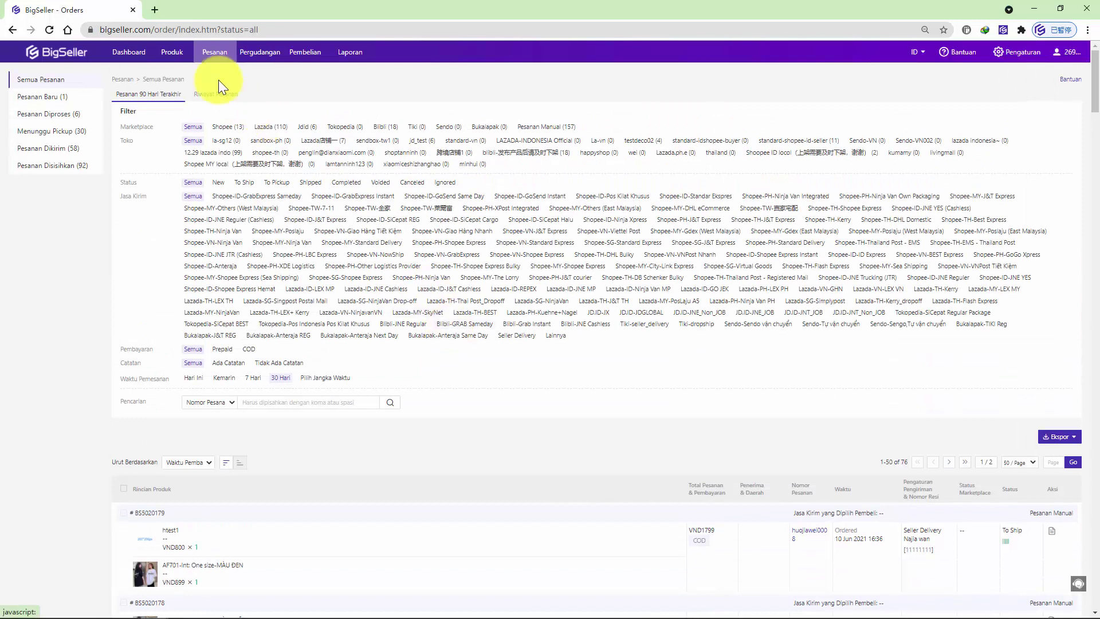
Show the Pilih Jangka Waktu order-time filter in Riwayat Pesanan, and return to the Pesanan Diproses list
left_click(217, 94)
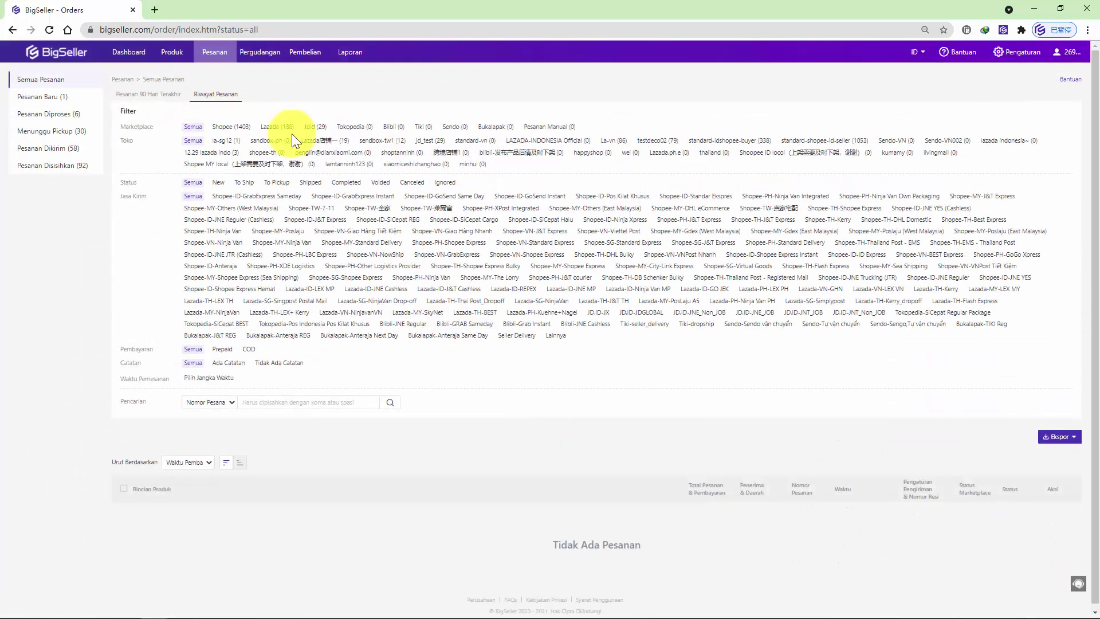
left_click(147, 96)
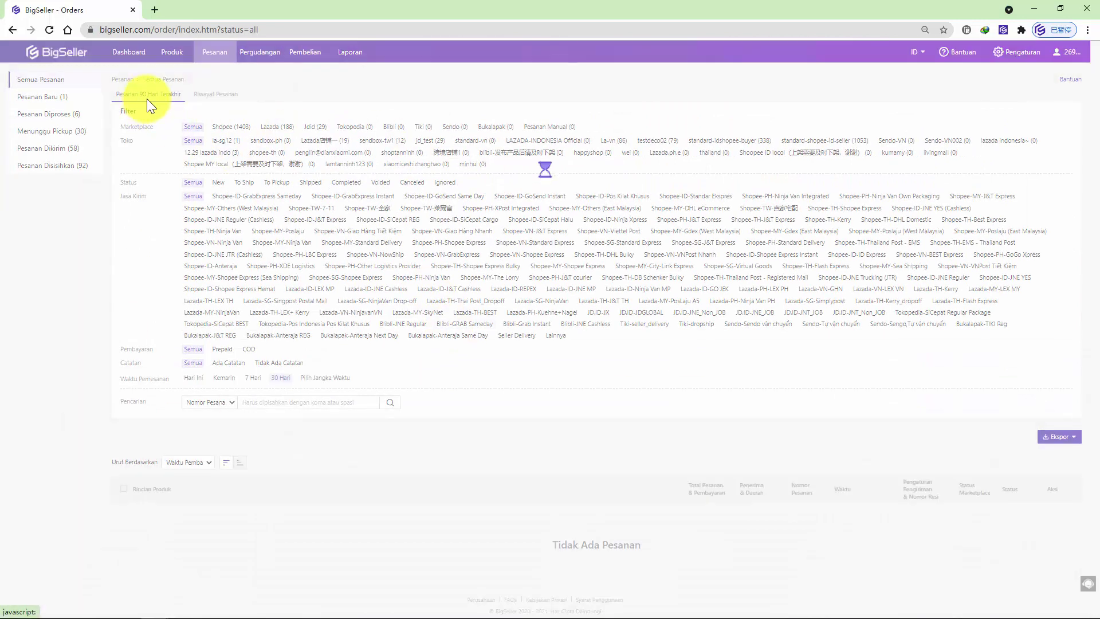
left_click(212, 98)
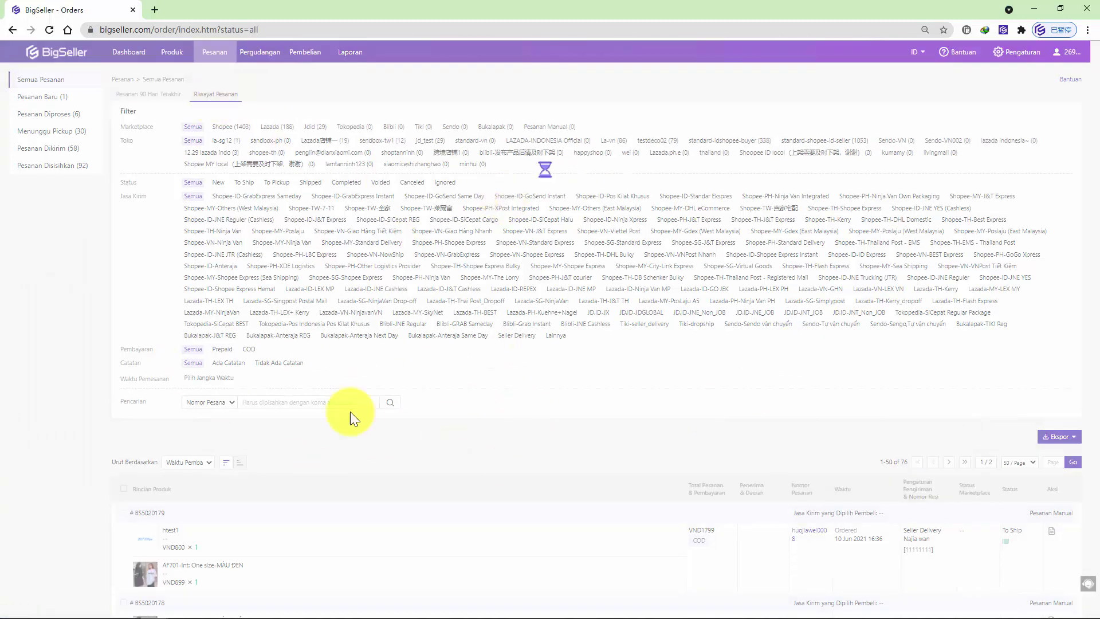
left_click(221, 380)
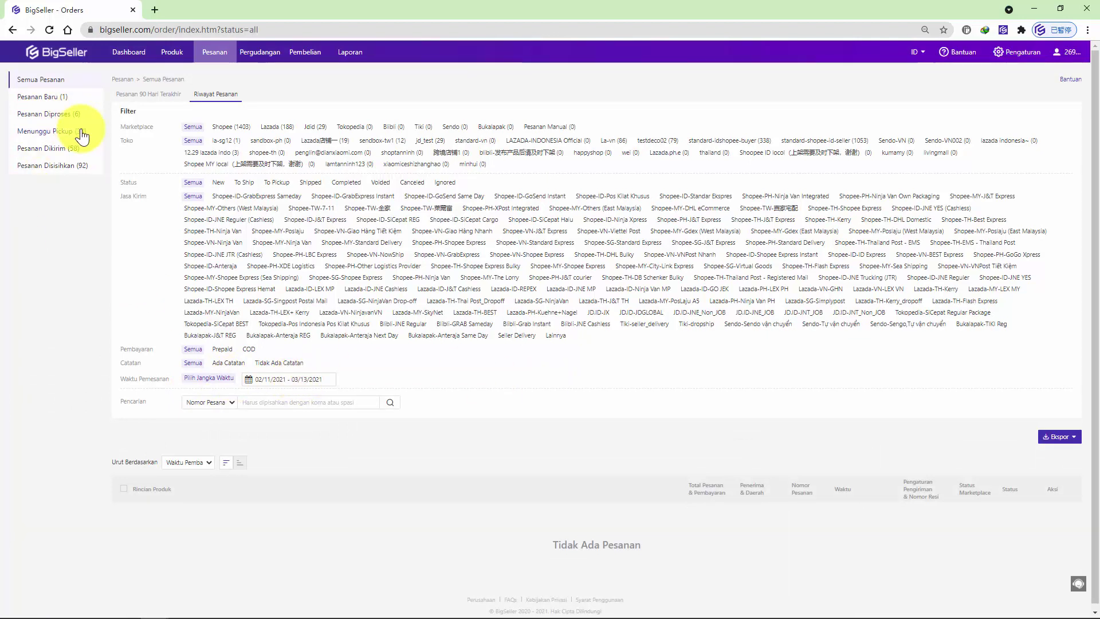
left_click(83, 121)
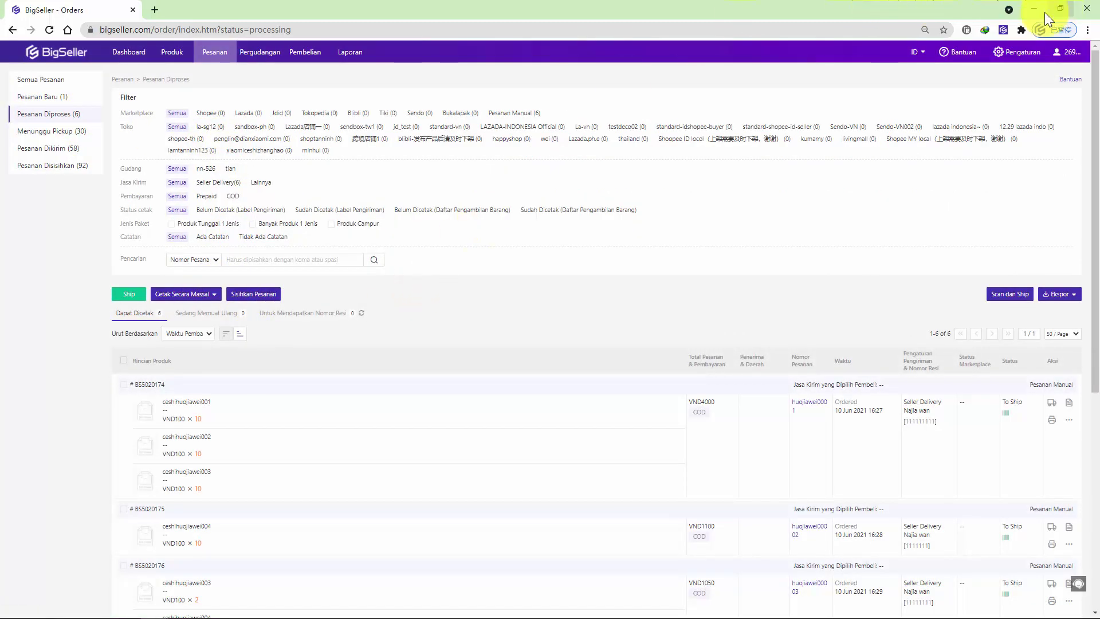
Switch to the Cara Proses Pesanan presentation in PowerPoint and show the order-flow diagram on slide 27 enlarged
mouse_move(158, 606)
left_click(239, 608)
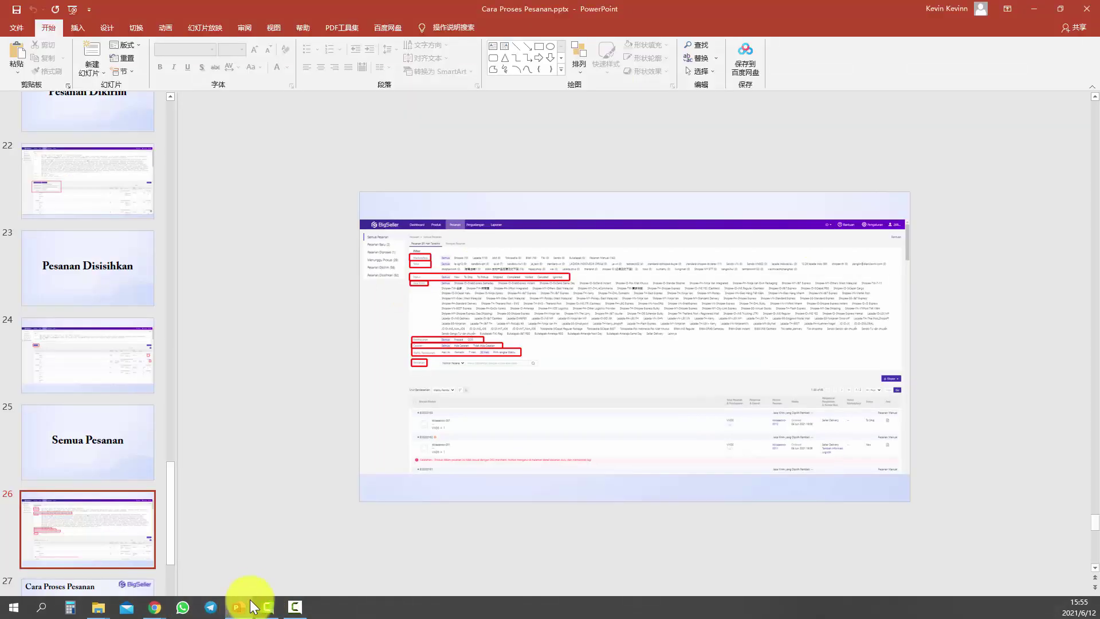
scroll(60, 322, "down", 4)
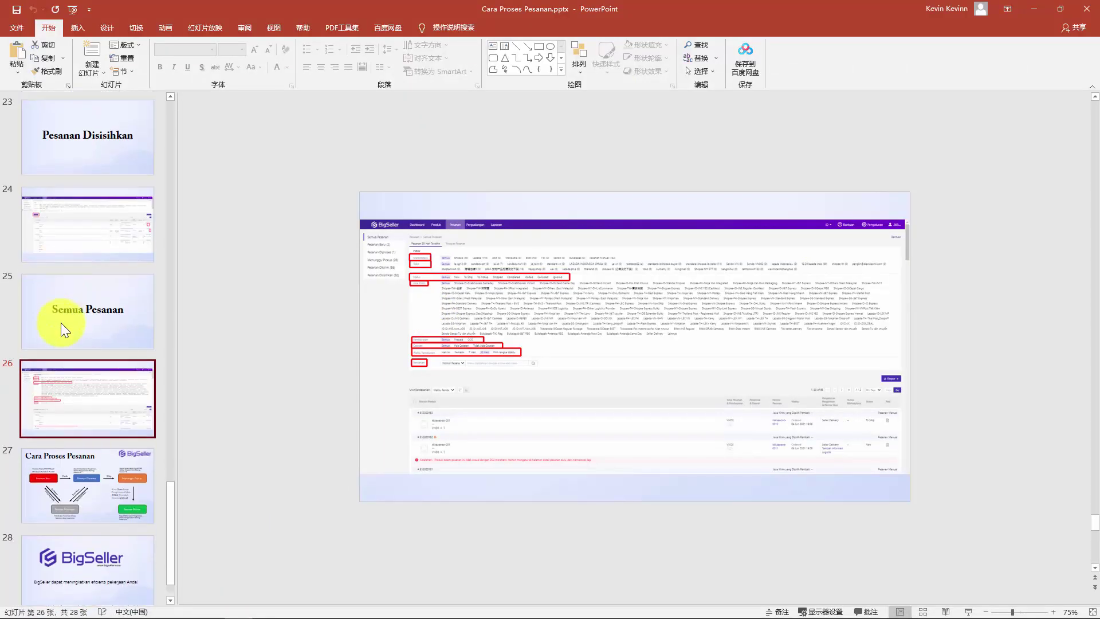
left_click(101, 449)
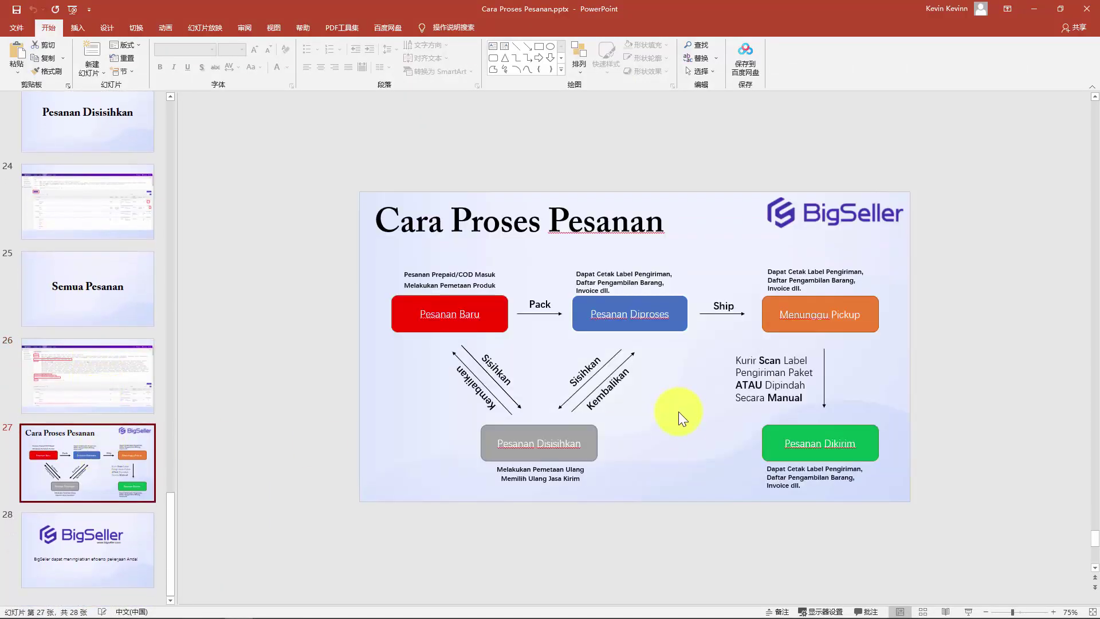
scroll(748, 440, "up", 4)
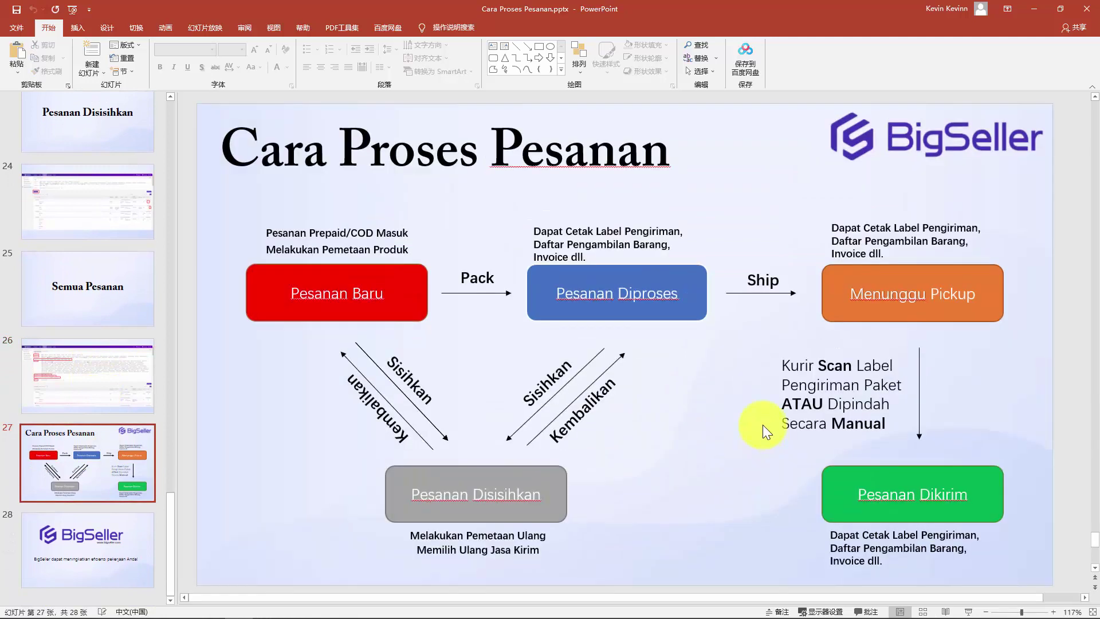